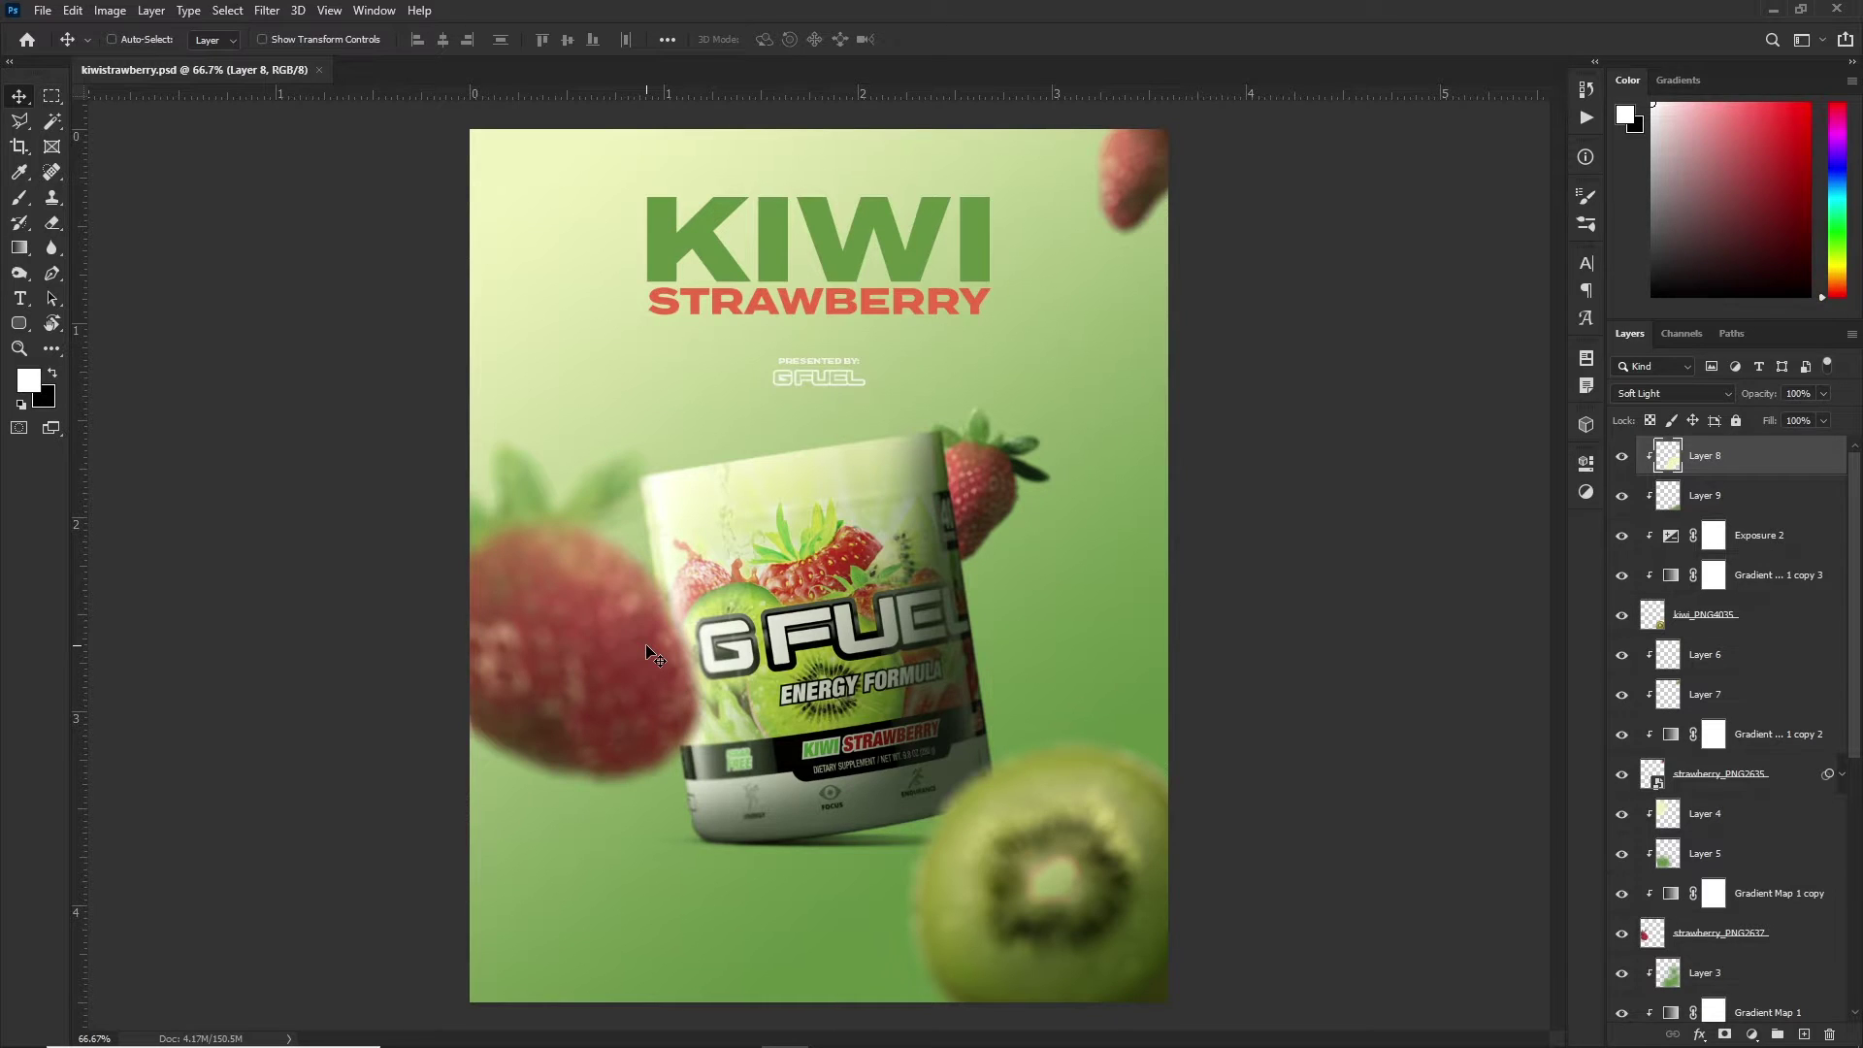
Duplicate the strawberry_PNG2635 layer and move the copy above Layer 6
scroll(1741, 699, down, 2)
scroll(1745, 704, up, 2)
click(1744, 773)
key(ctrl+j)
drag(1727, 814, 1727, 636)
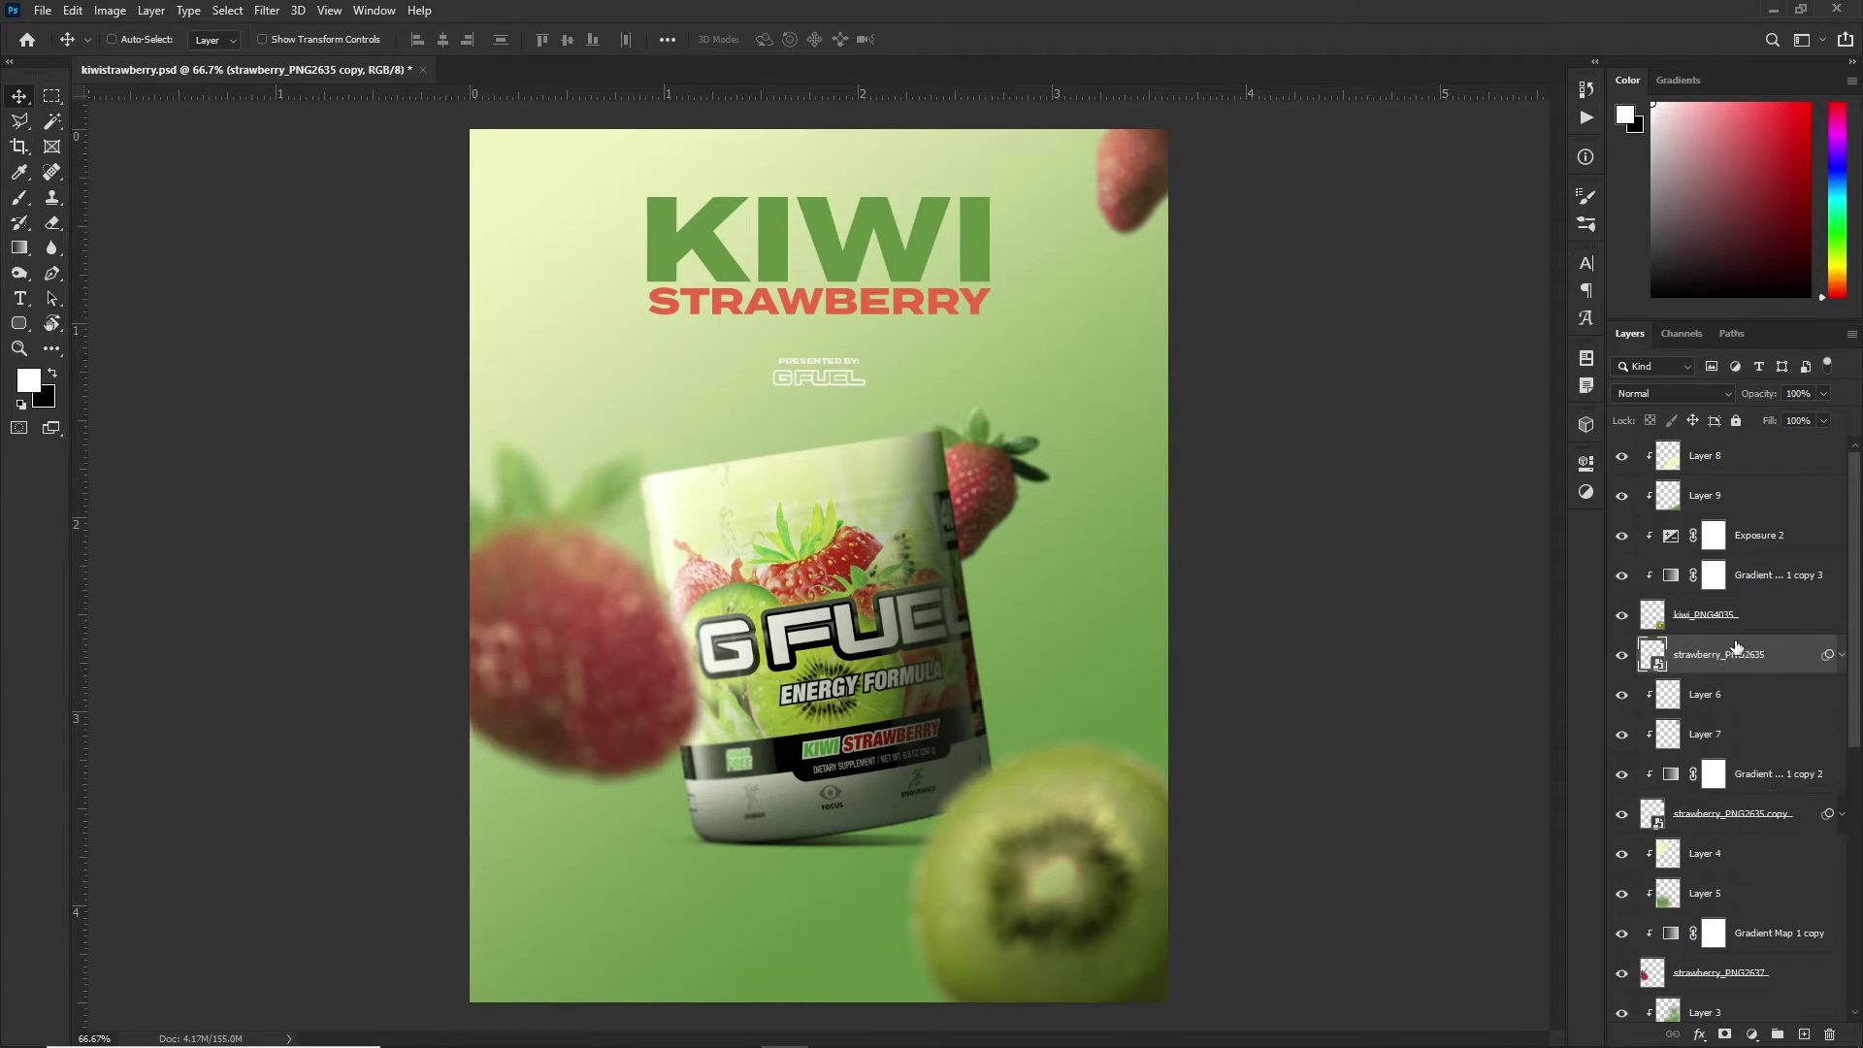
Clear the copy's smart filters and move the strawberry to the poster's centre
click(1840, 655)
right_click(1688, 695)
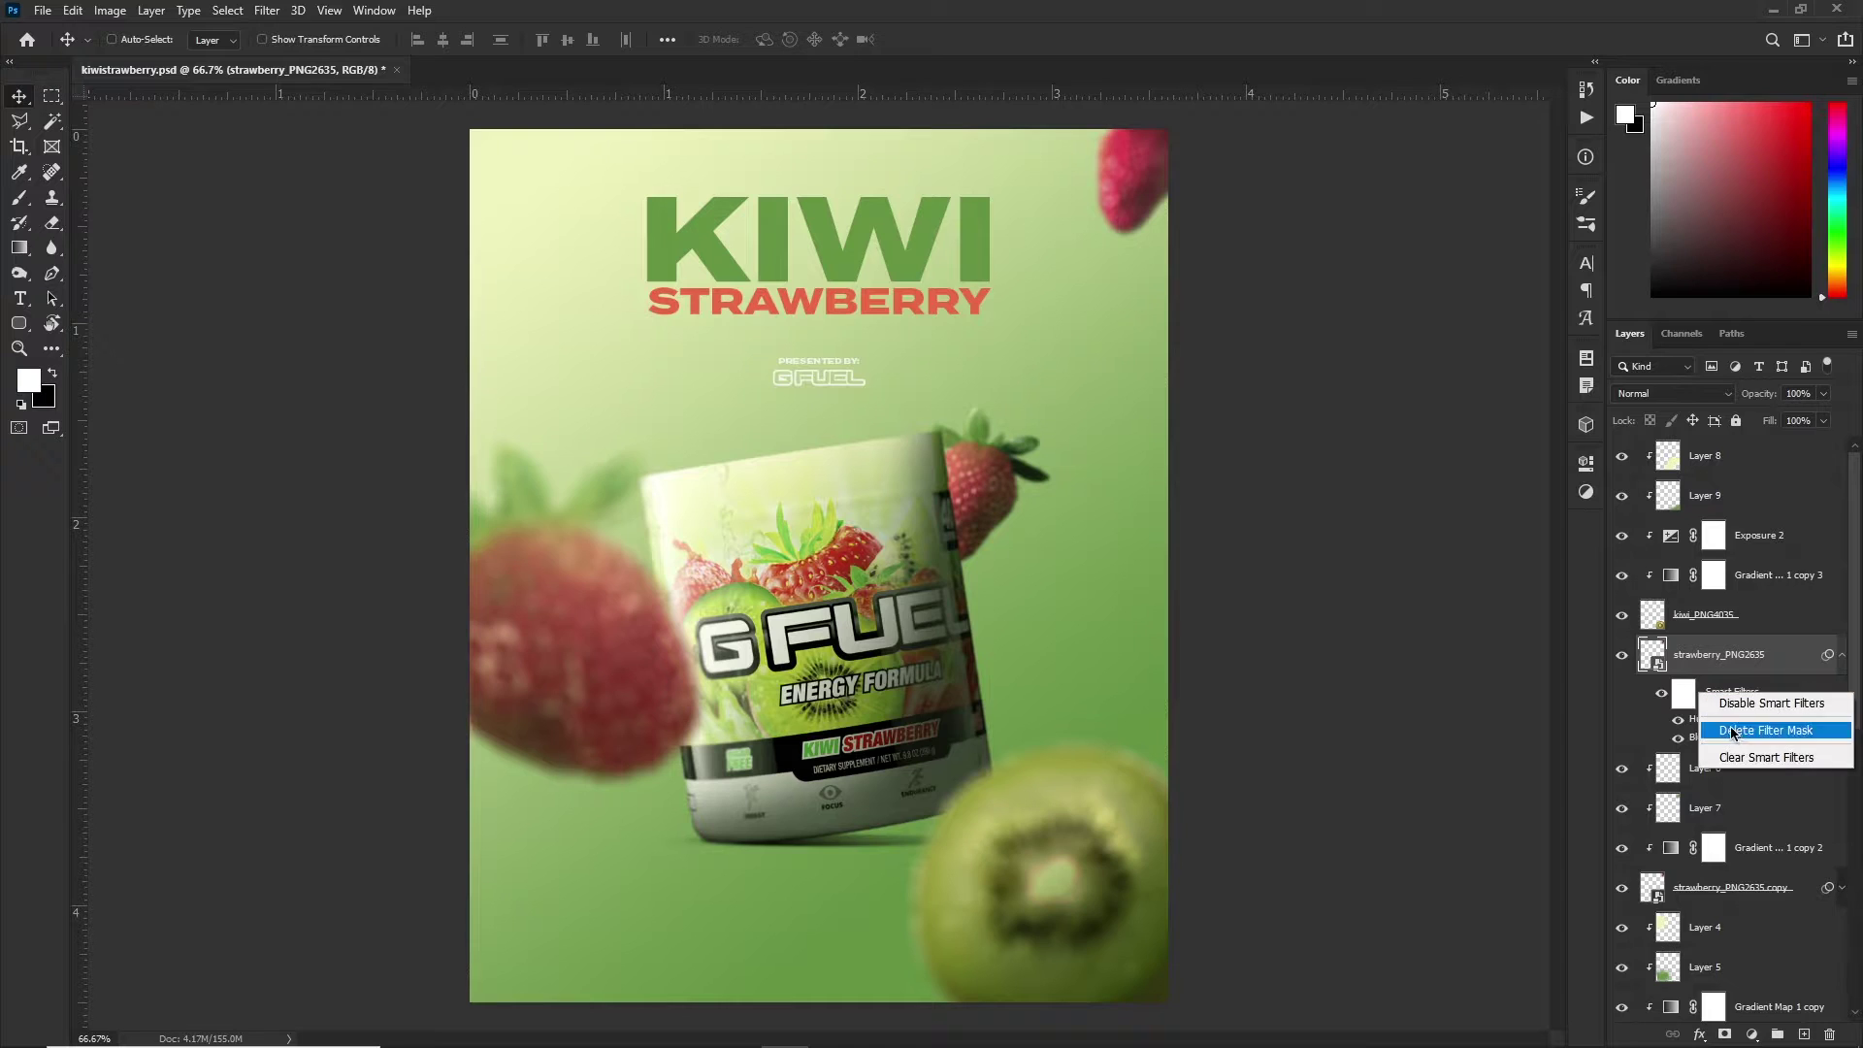
click(1763, 757)
drag(1464, 483, 874, 670)
Start a Gaussian Blur on the strawberry with a radius of about 133 pixels
click(266, 9)
mouse_move(314, 233)
click(549, 303)
drag(1171, 760, 1221, 762)
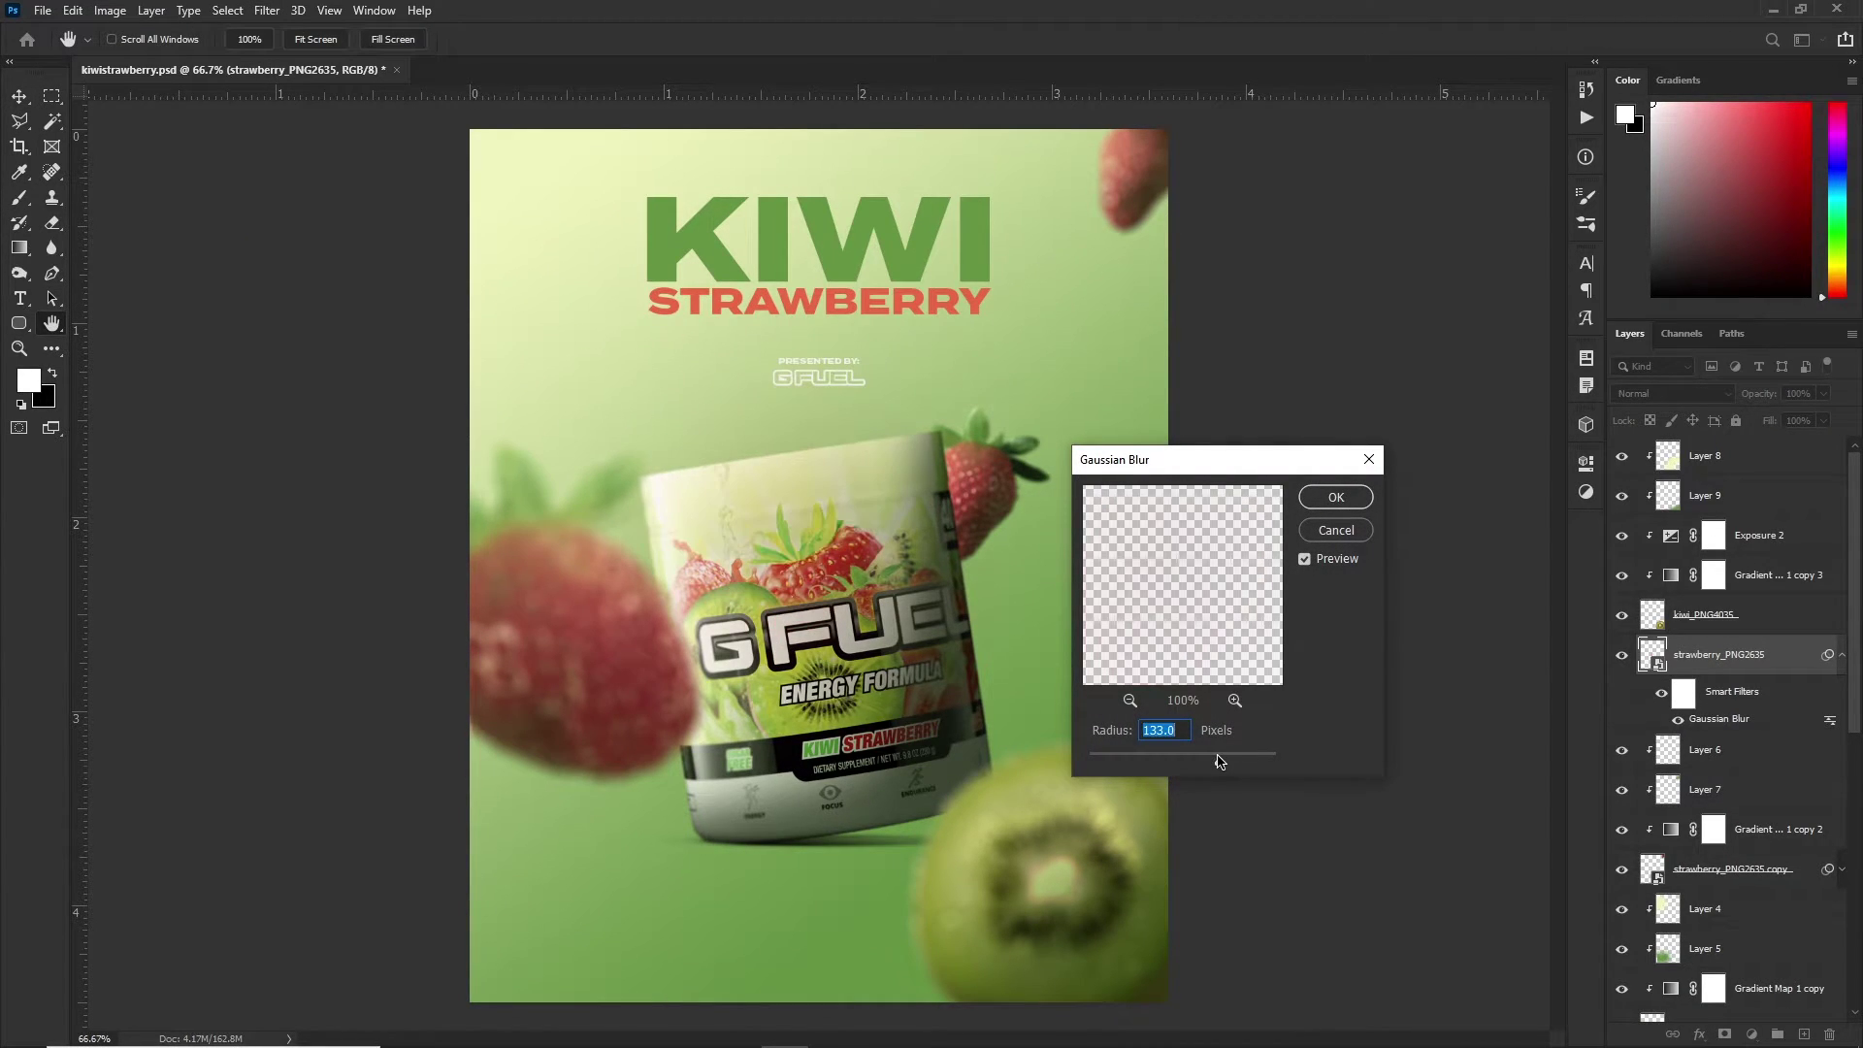
Try an 8.8-pixel radius, inspect it zoomed in, then cancel the Gaussian Blur
drag(1248, 762, 1137, 764)
key(ctrl+plus)
key(ctrl+plus)
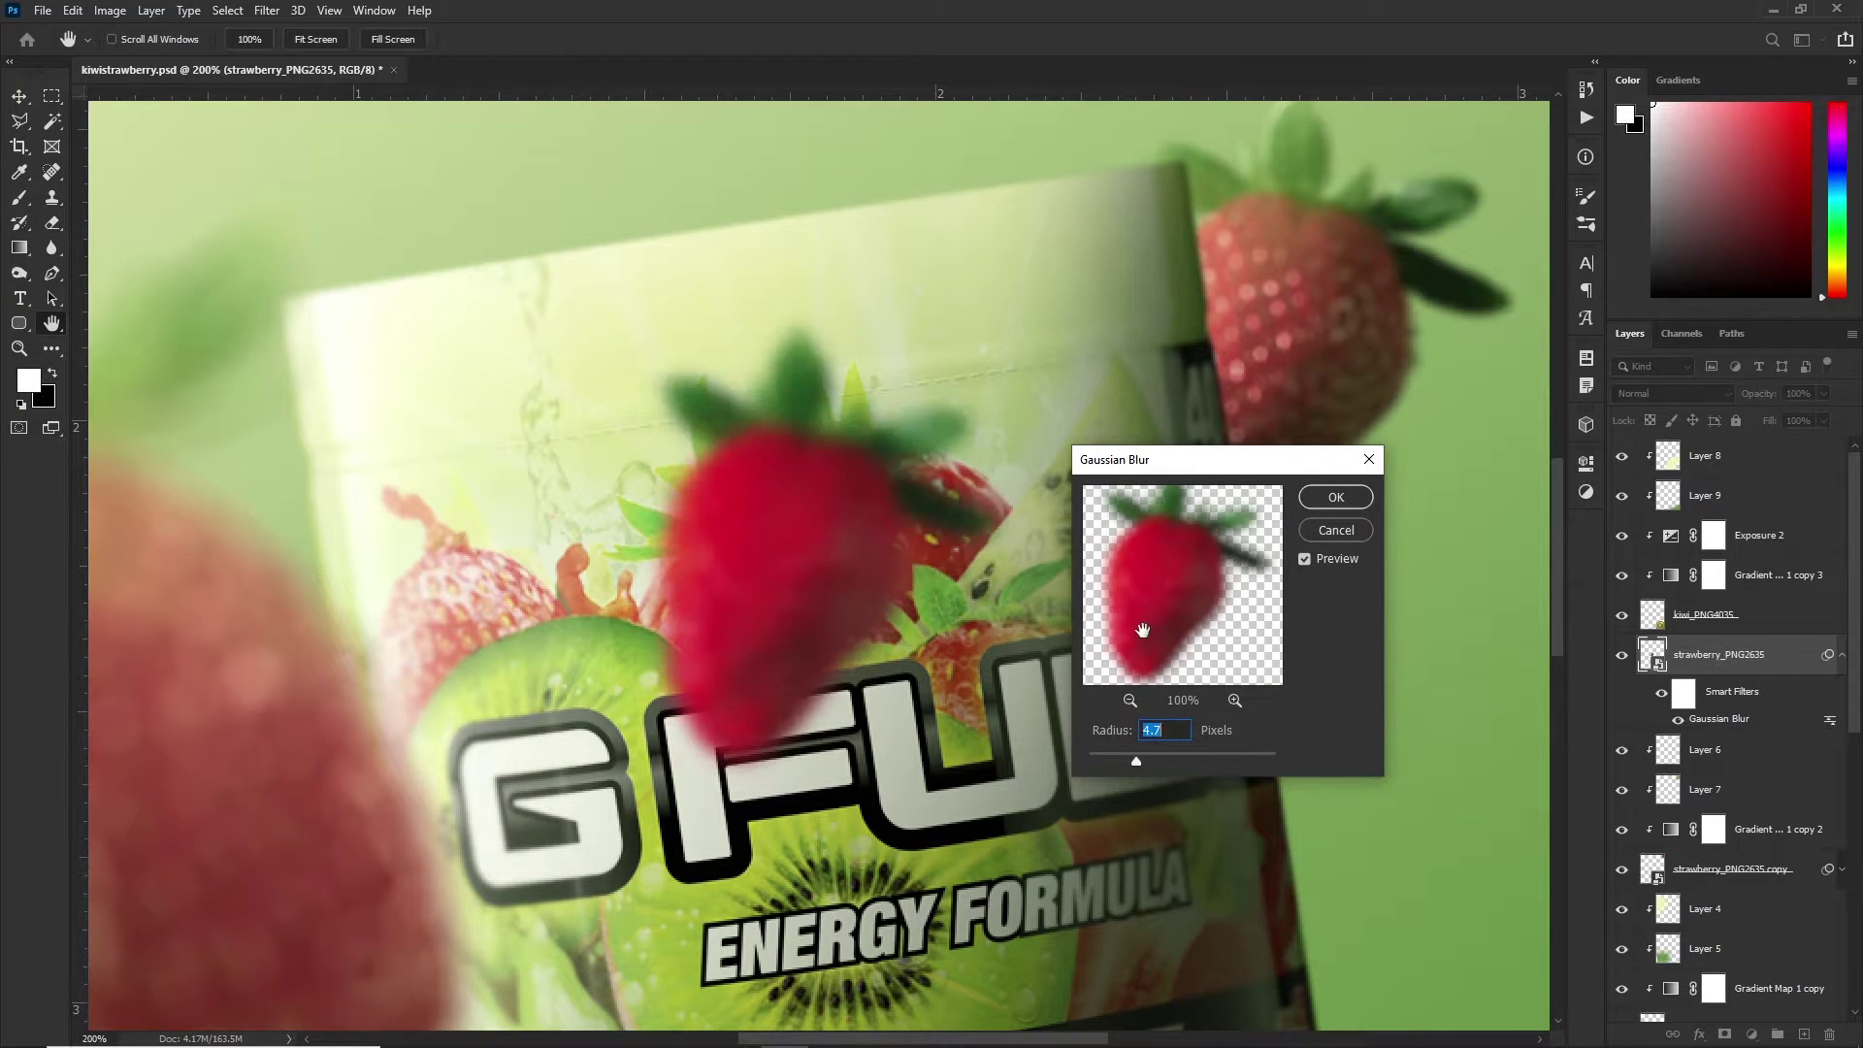
key(ctrl+minus)
key(ctrl+minus)
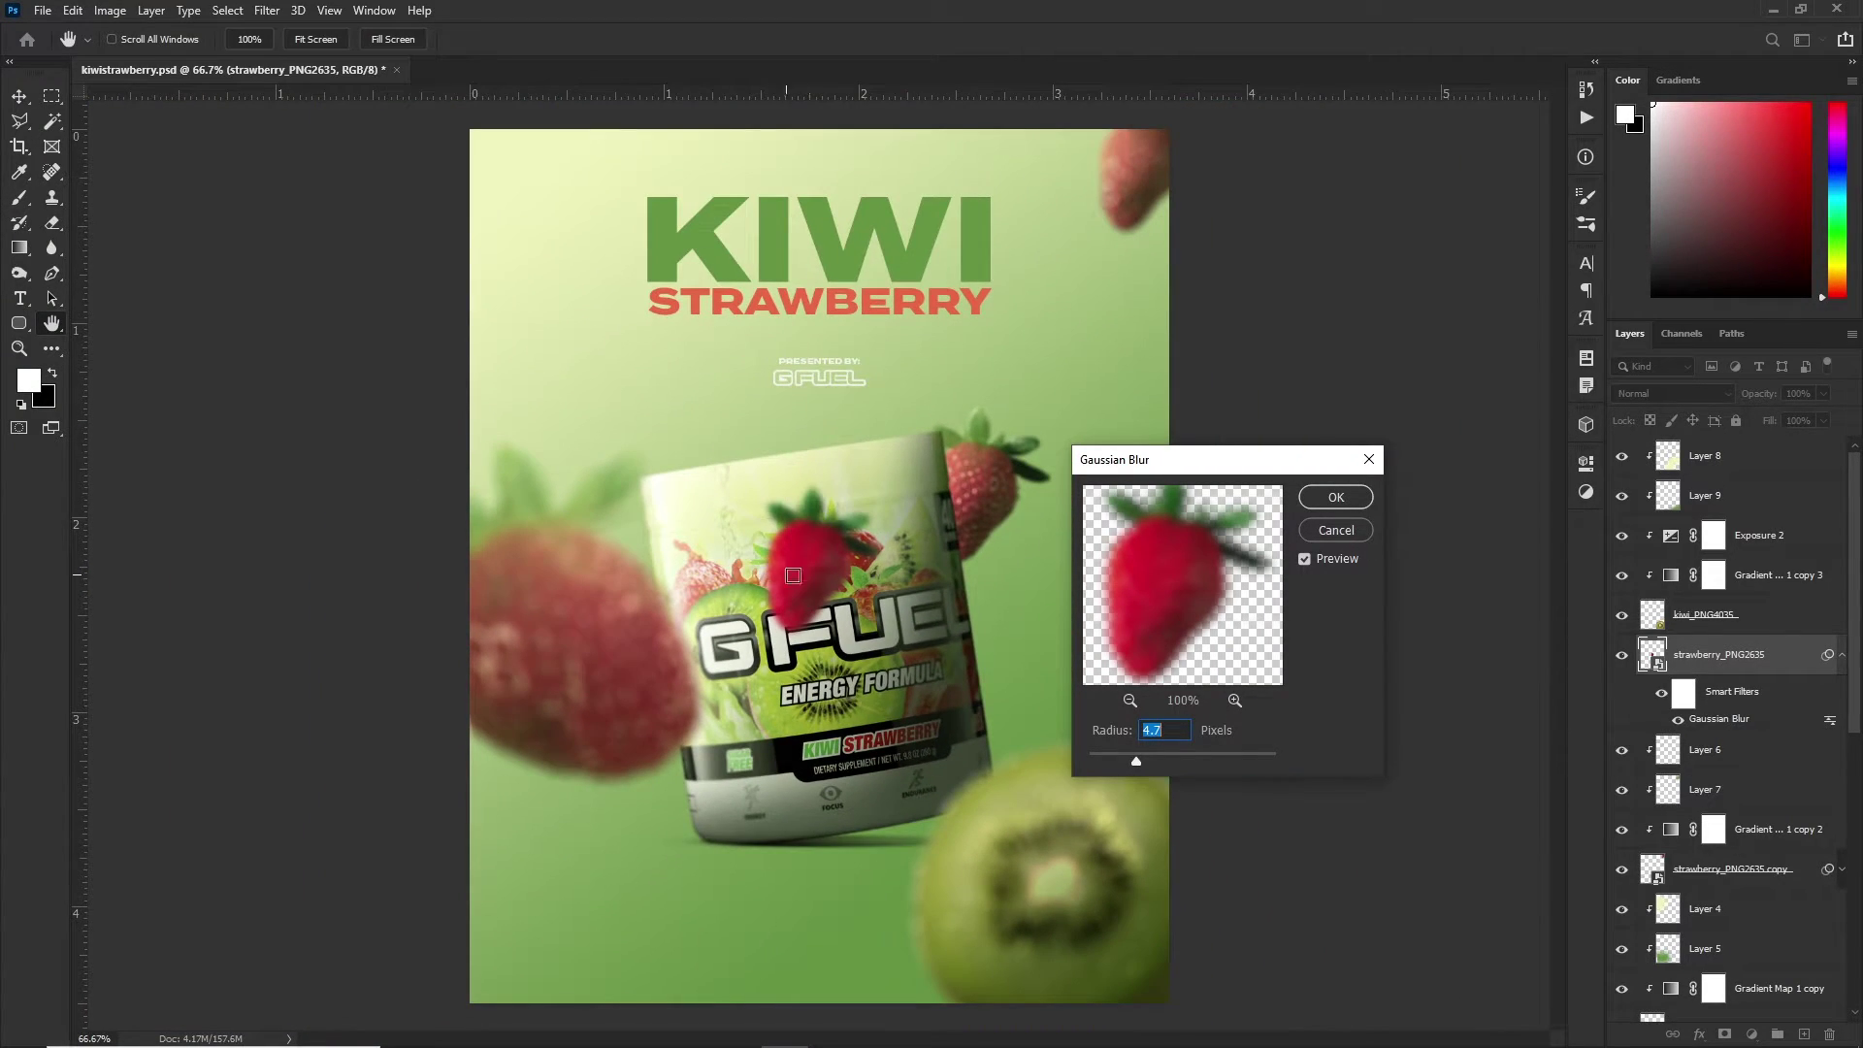
click(1343, 536)
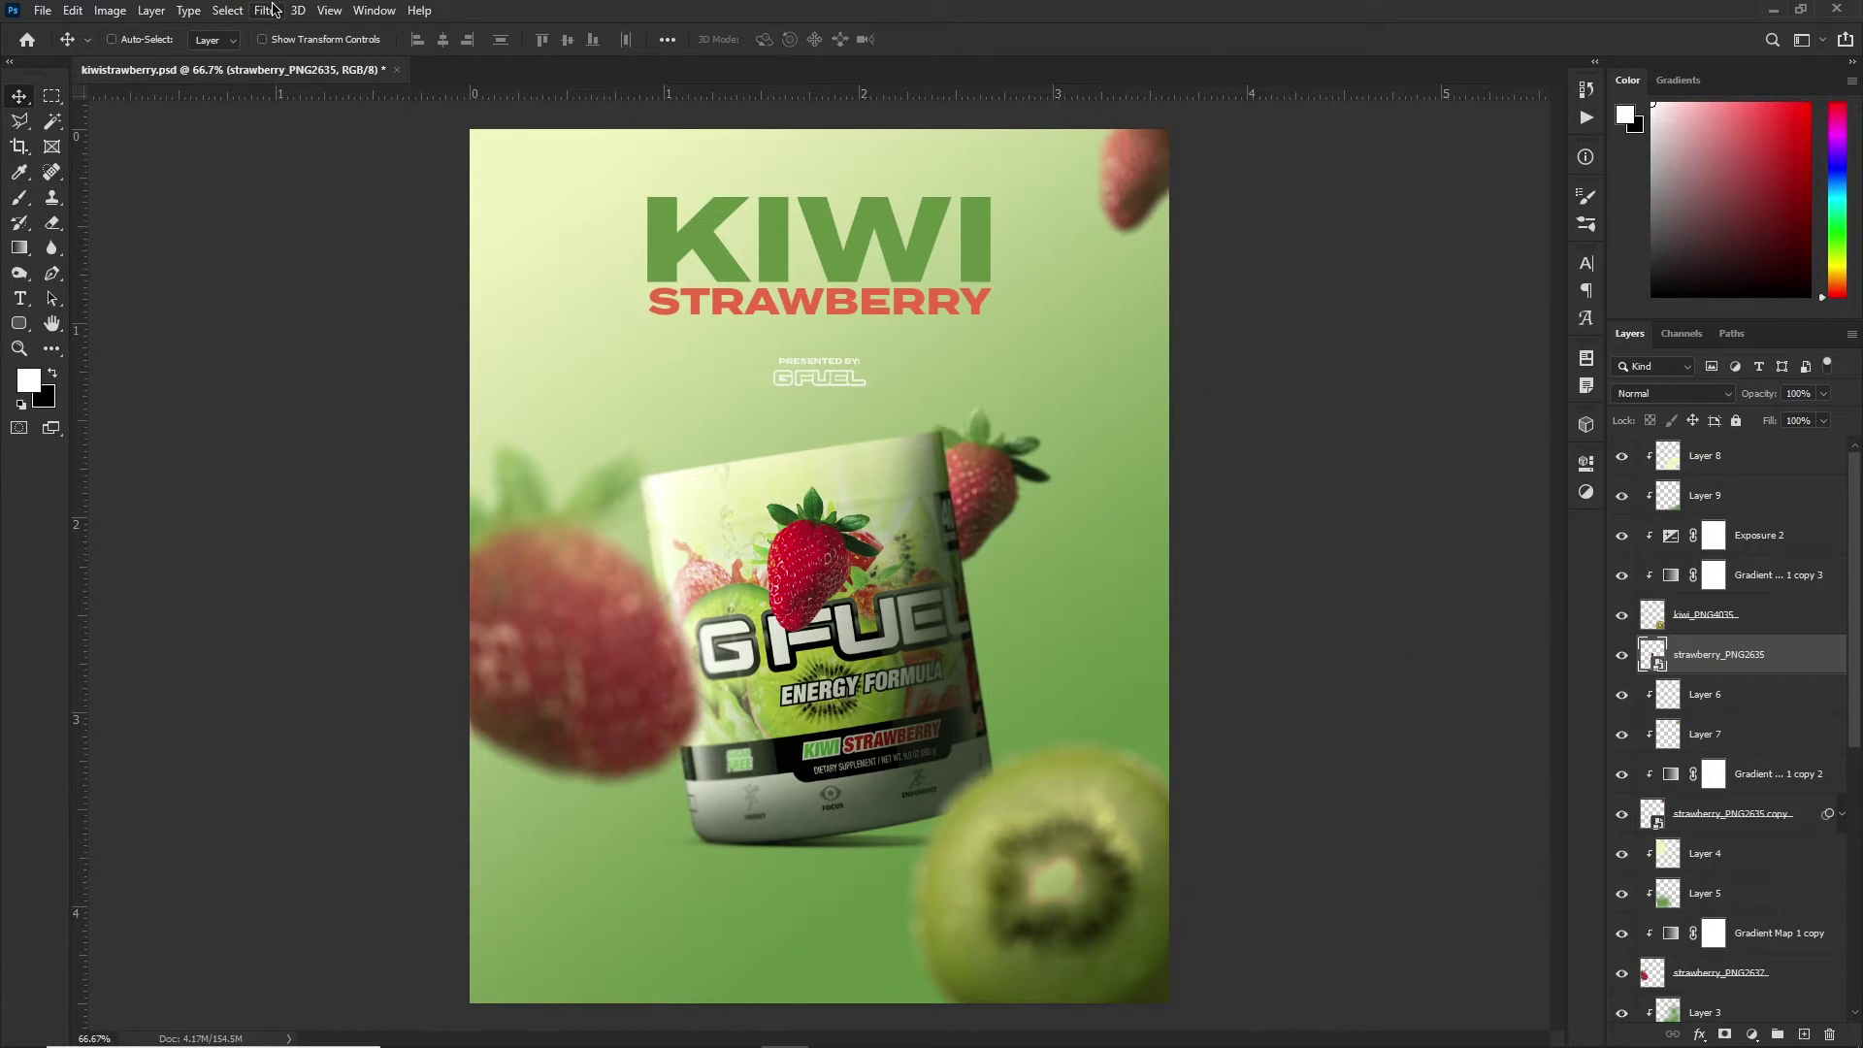
click(273, 10)
Add a Blur Gallery Tilt-Shift blur, moving the focus pin and lower blur line up to the title
mouse_move(426, 249)
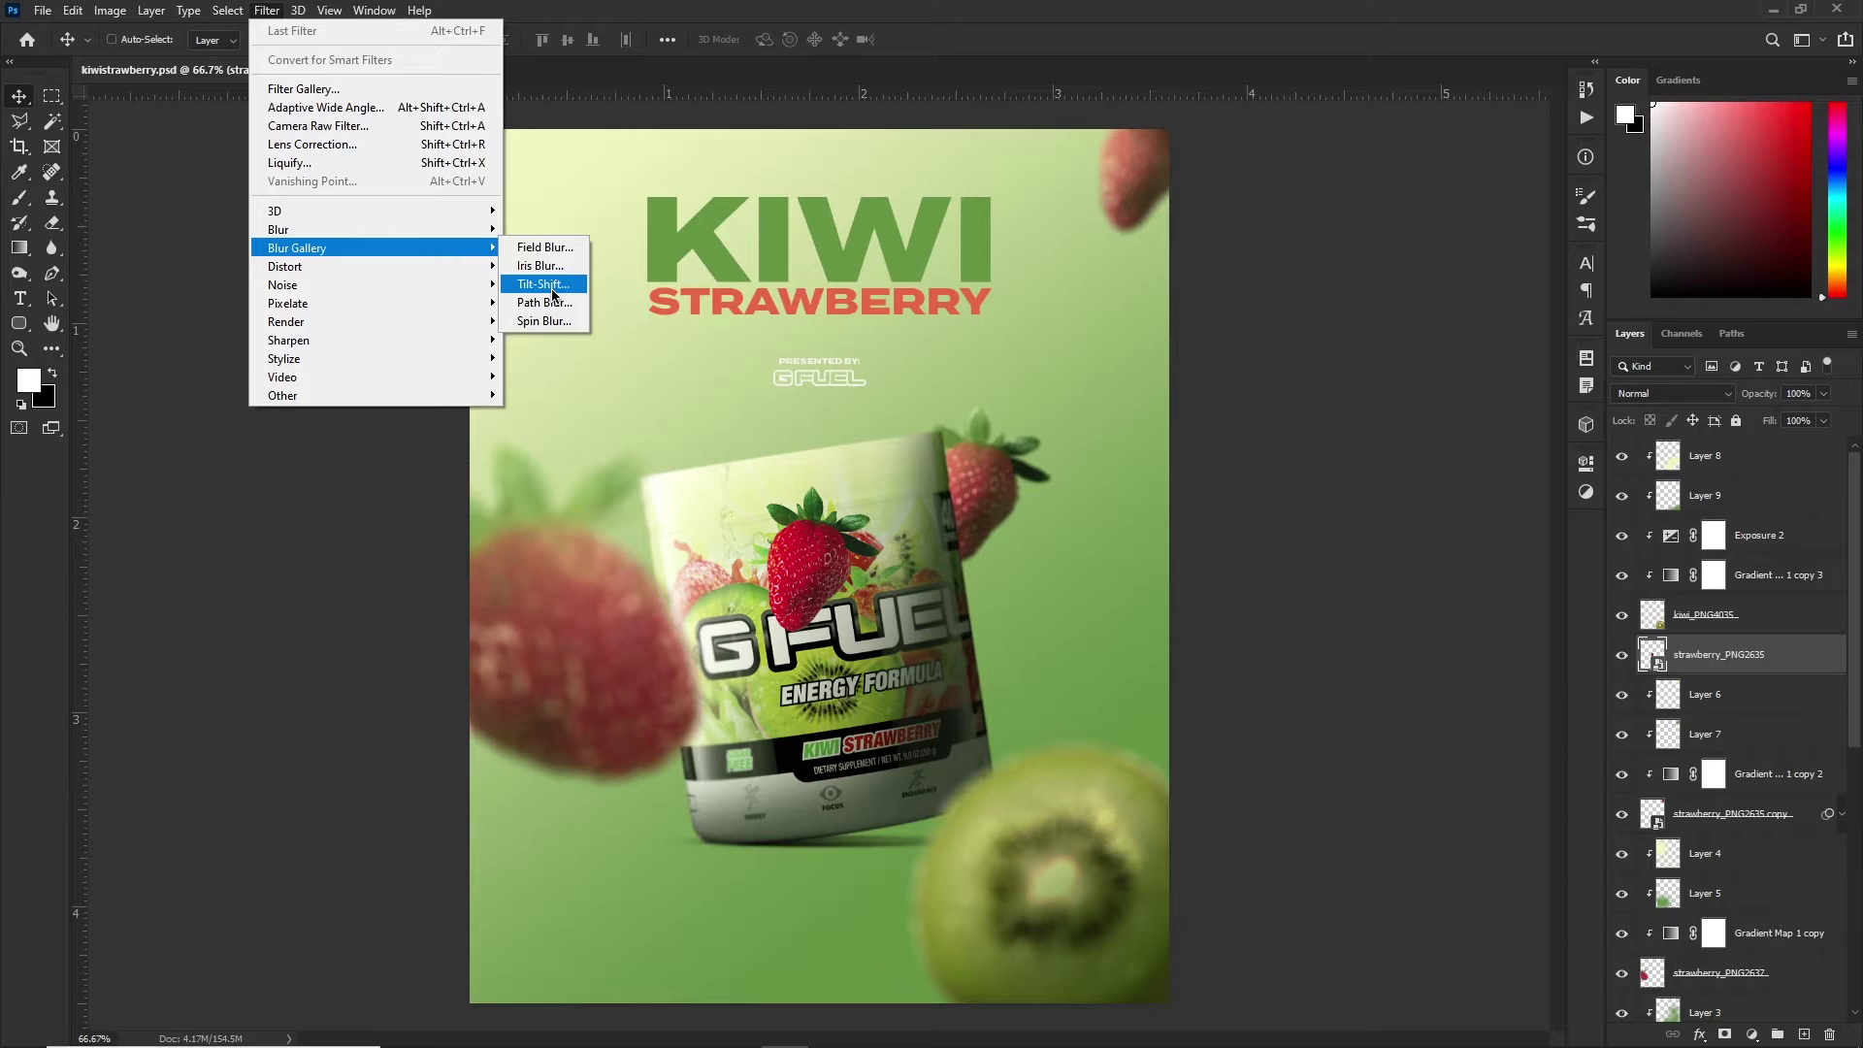
click(544, 284)
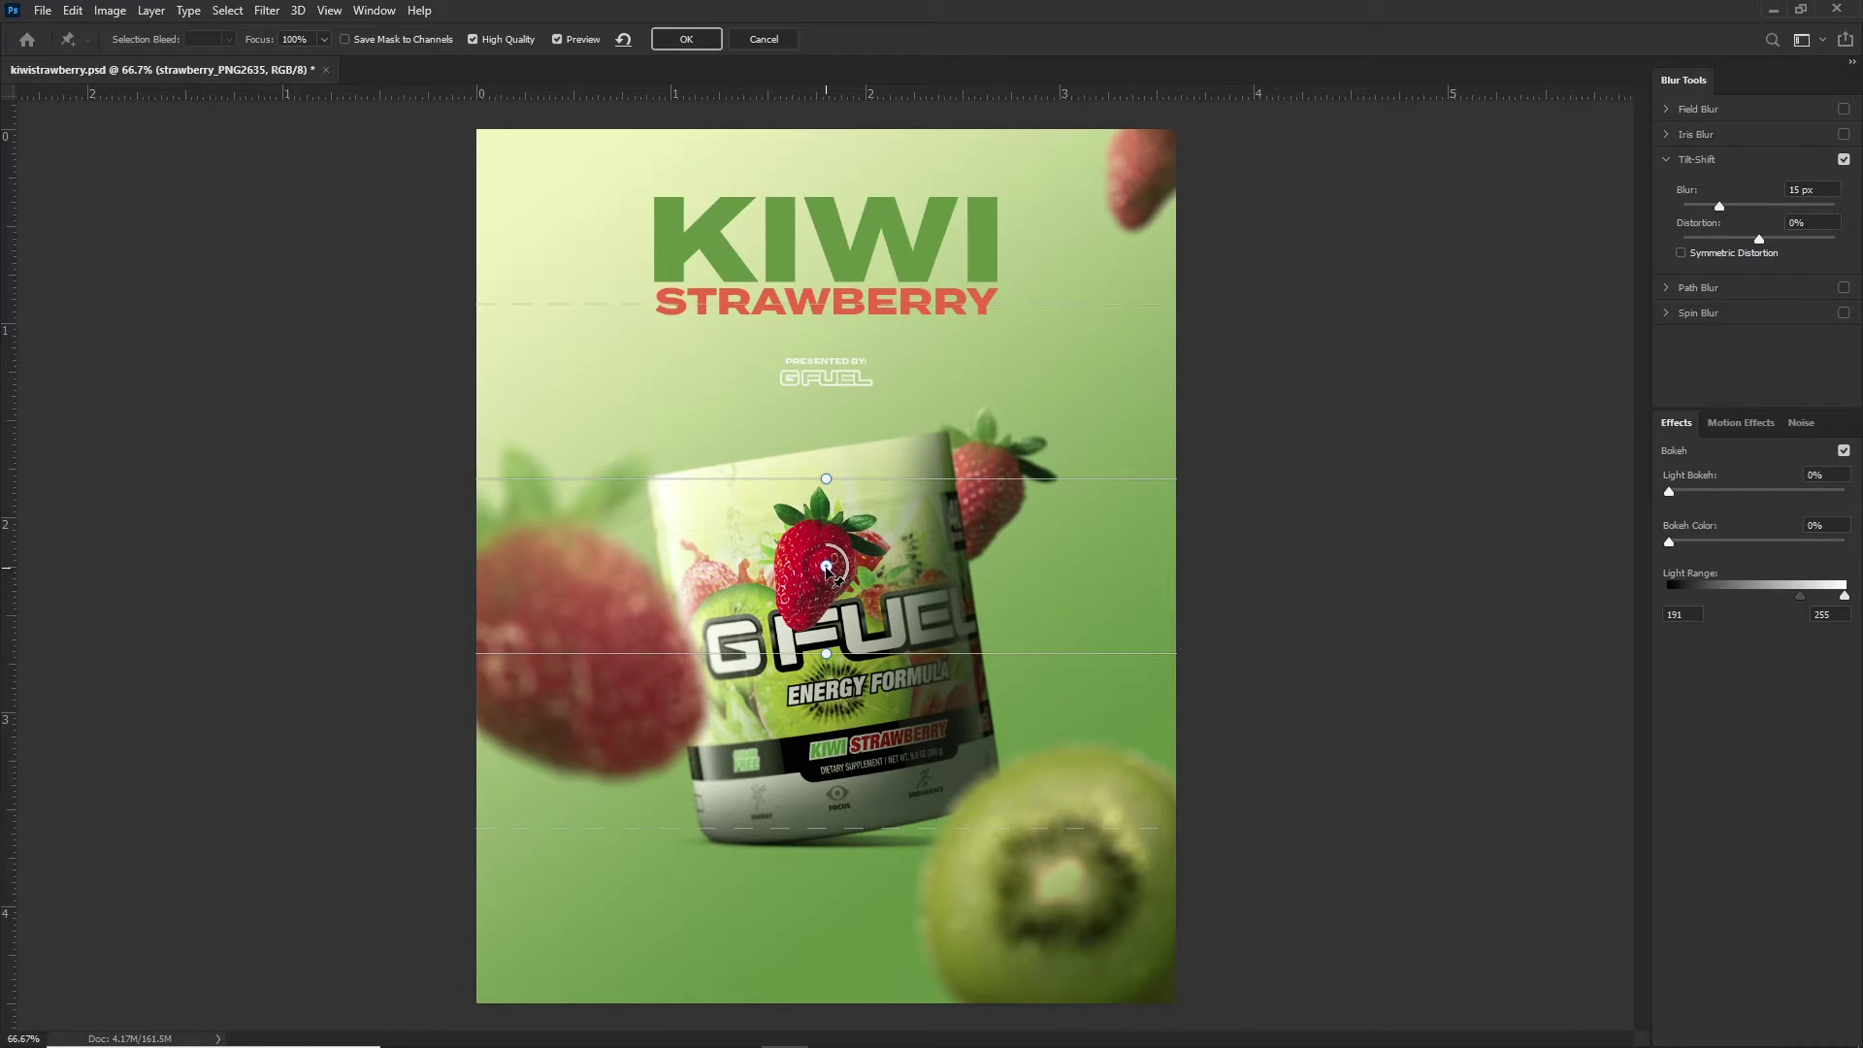
drag(825, 568, 824, 355)
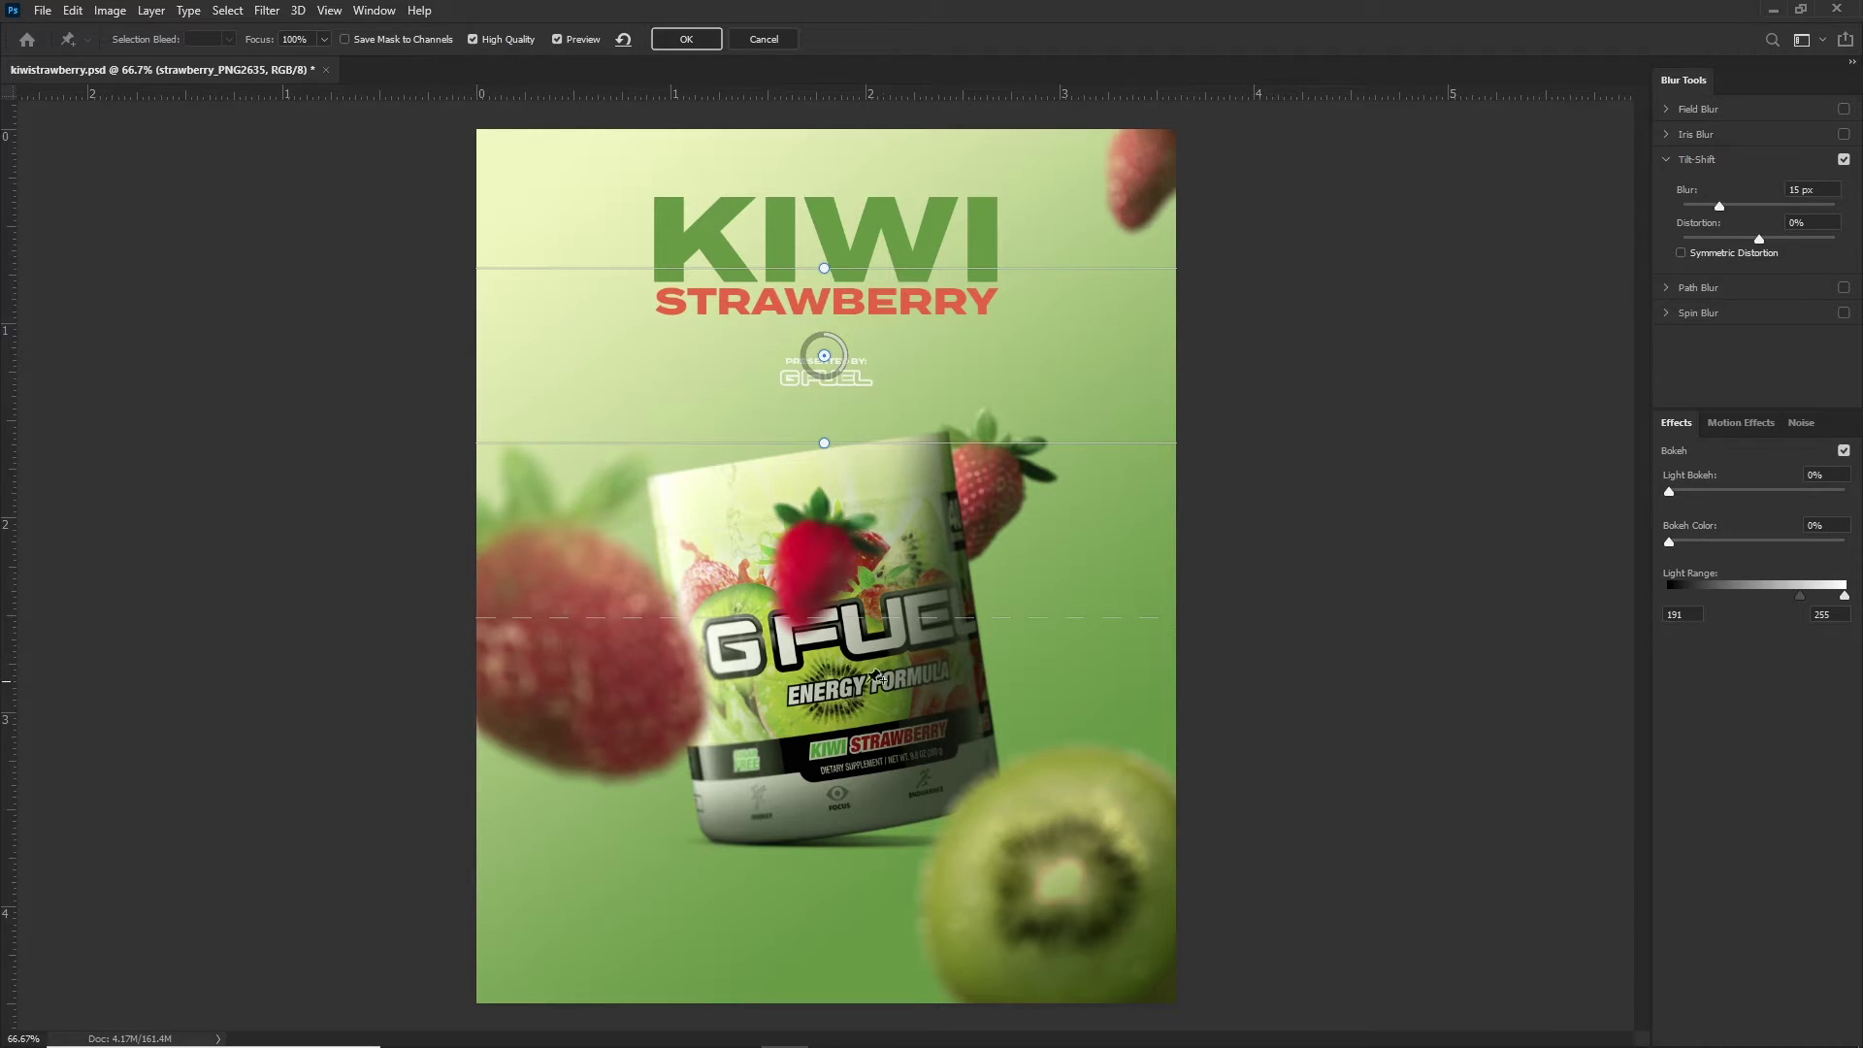
drag(842, 617, 815, 648)
drag(1041, 649, 1037, 444)
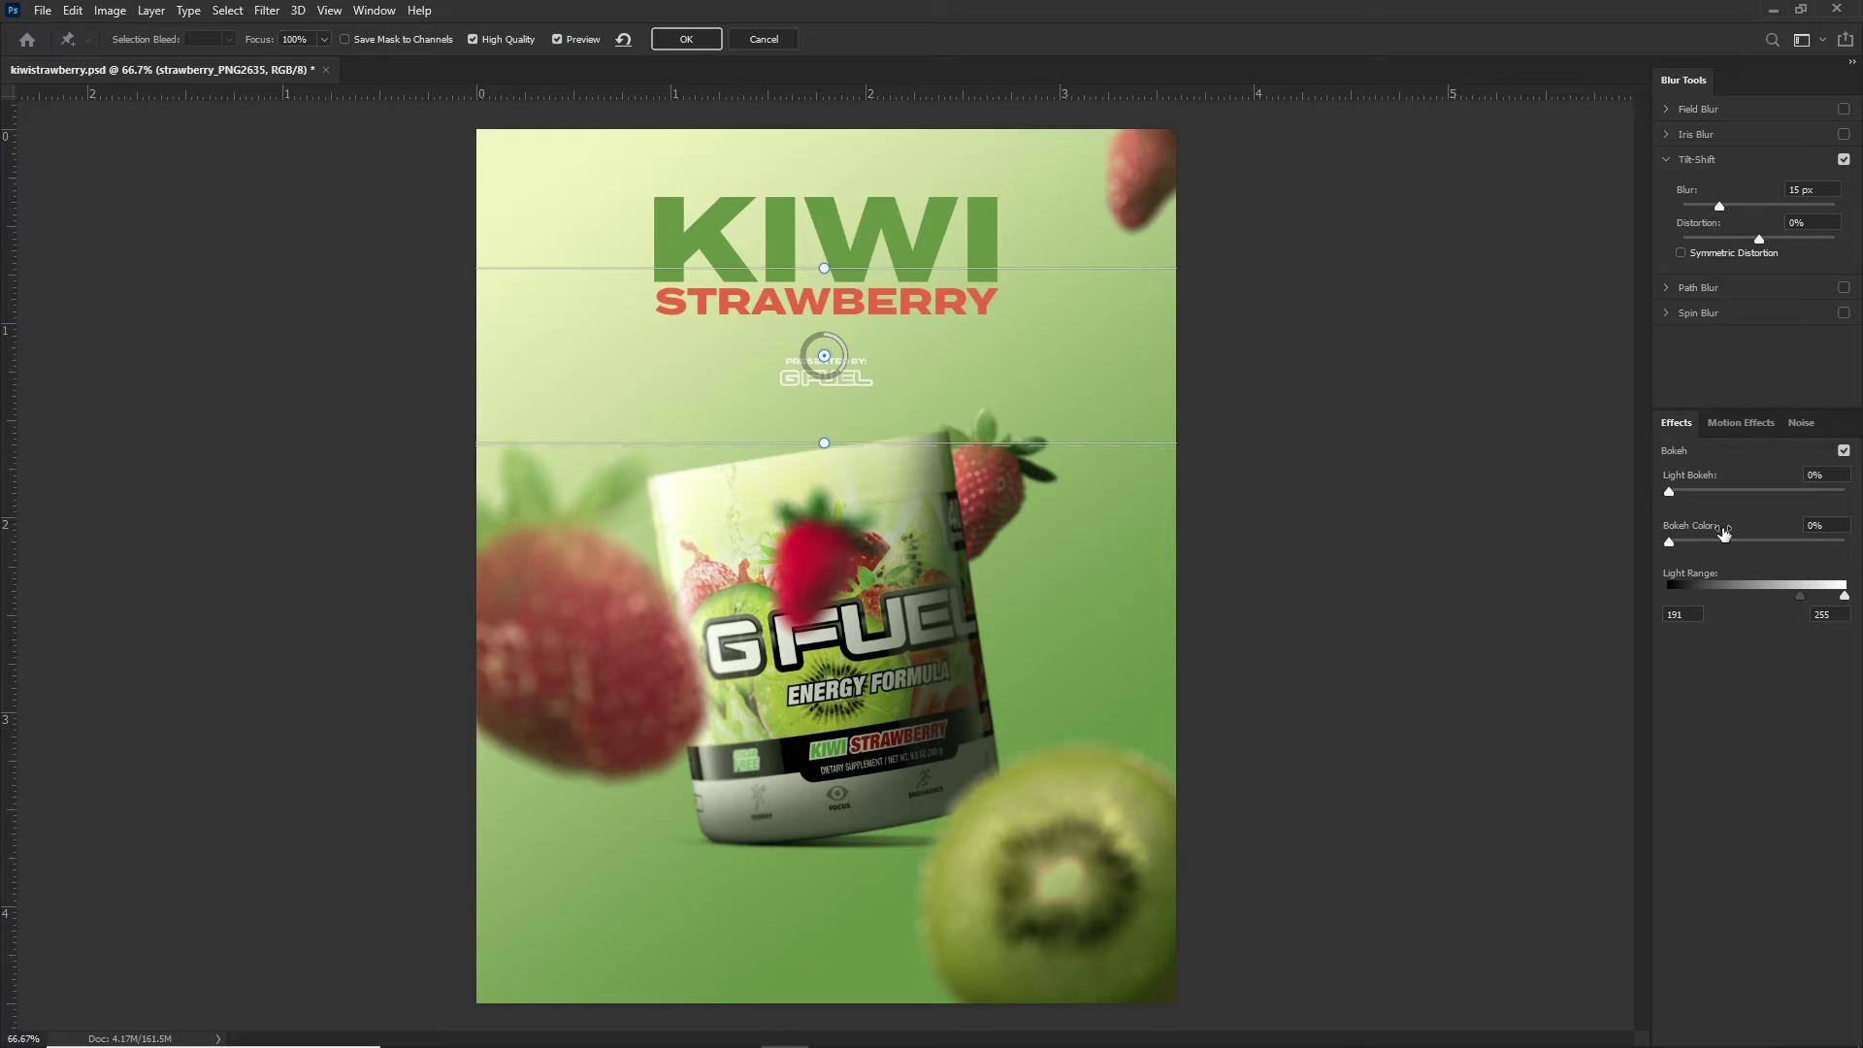
Enter Light Bokeh 50%, Bokeh Color 50% and a 10 px blur amount
click(1807, 476)
text(50)
key(Tab)
text(50)
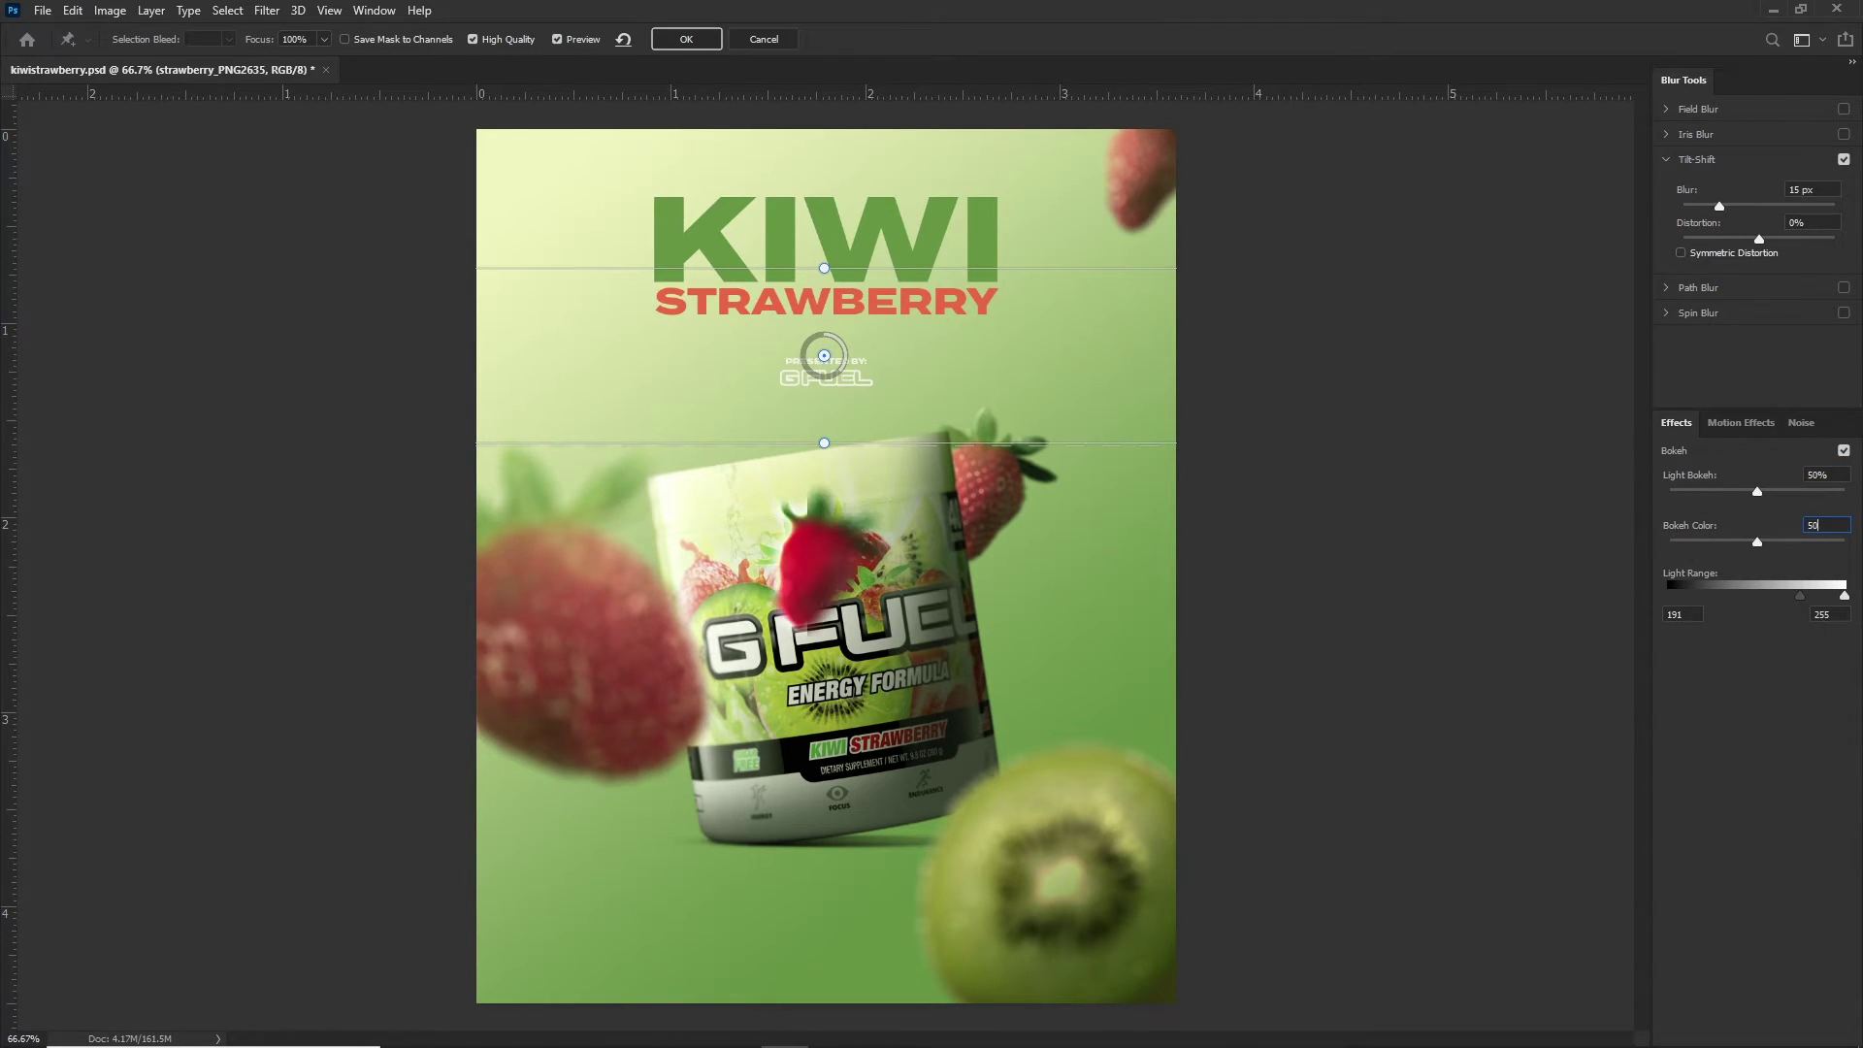
key(Tab)
text(10)
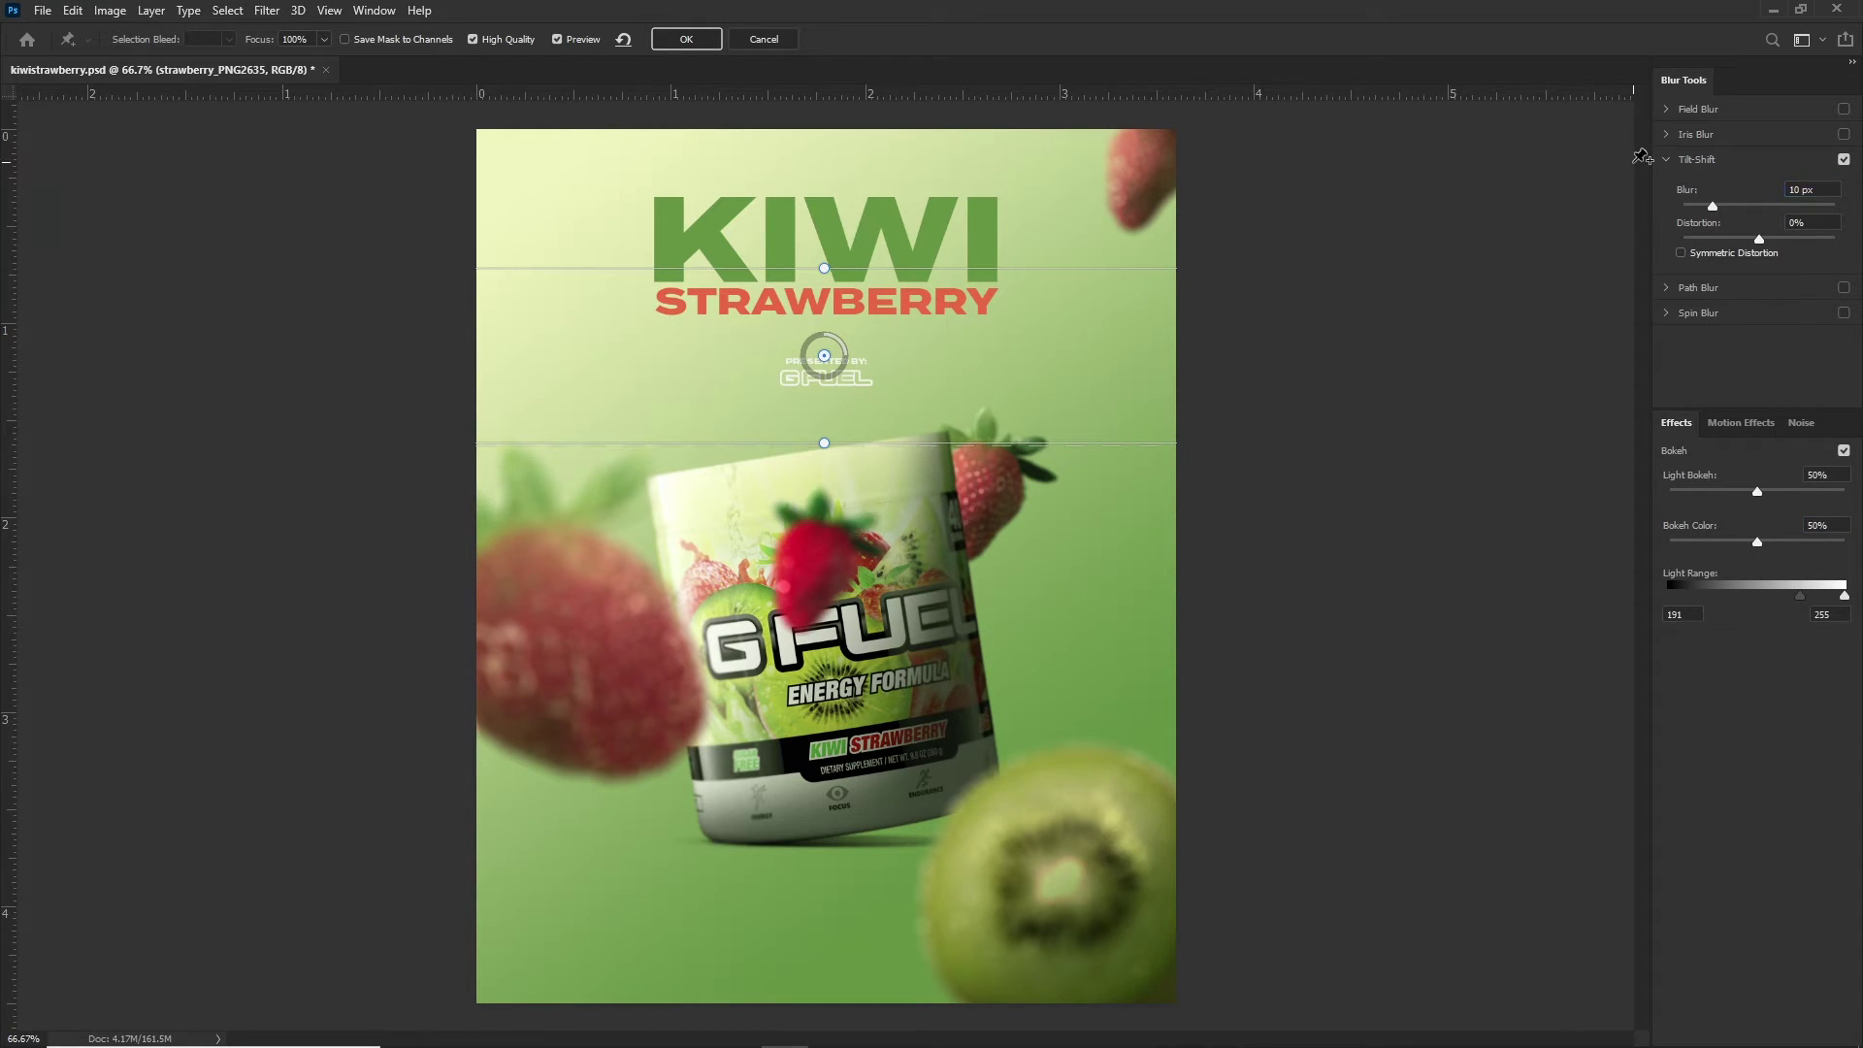
scroll(810, 441, up, 4)
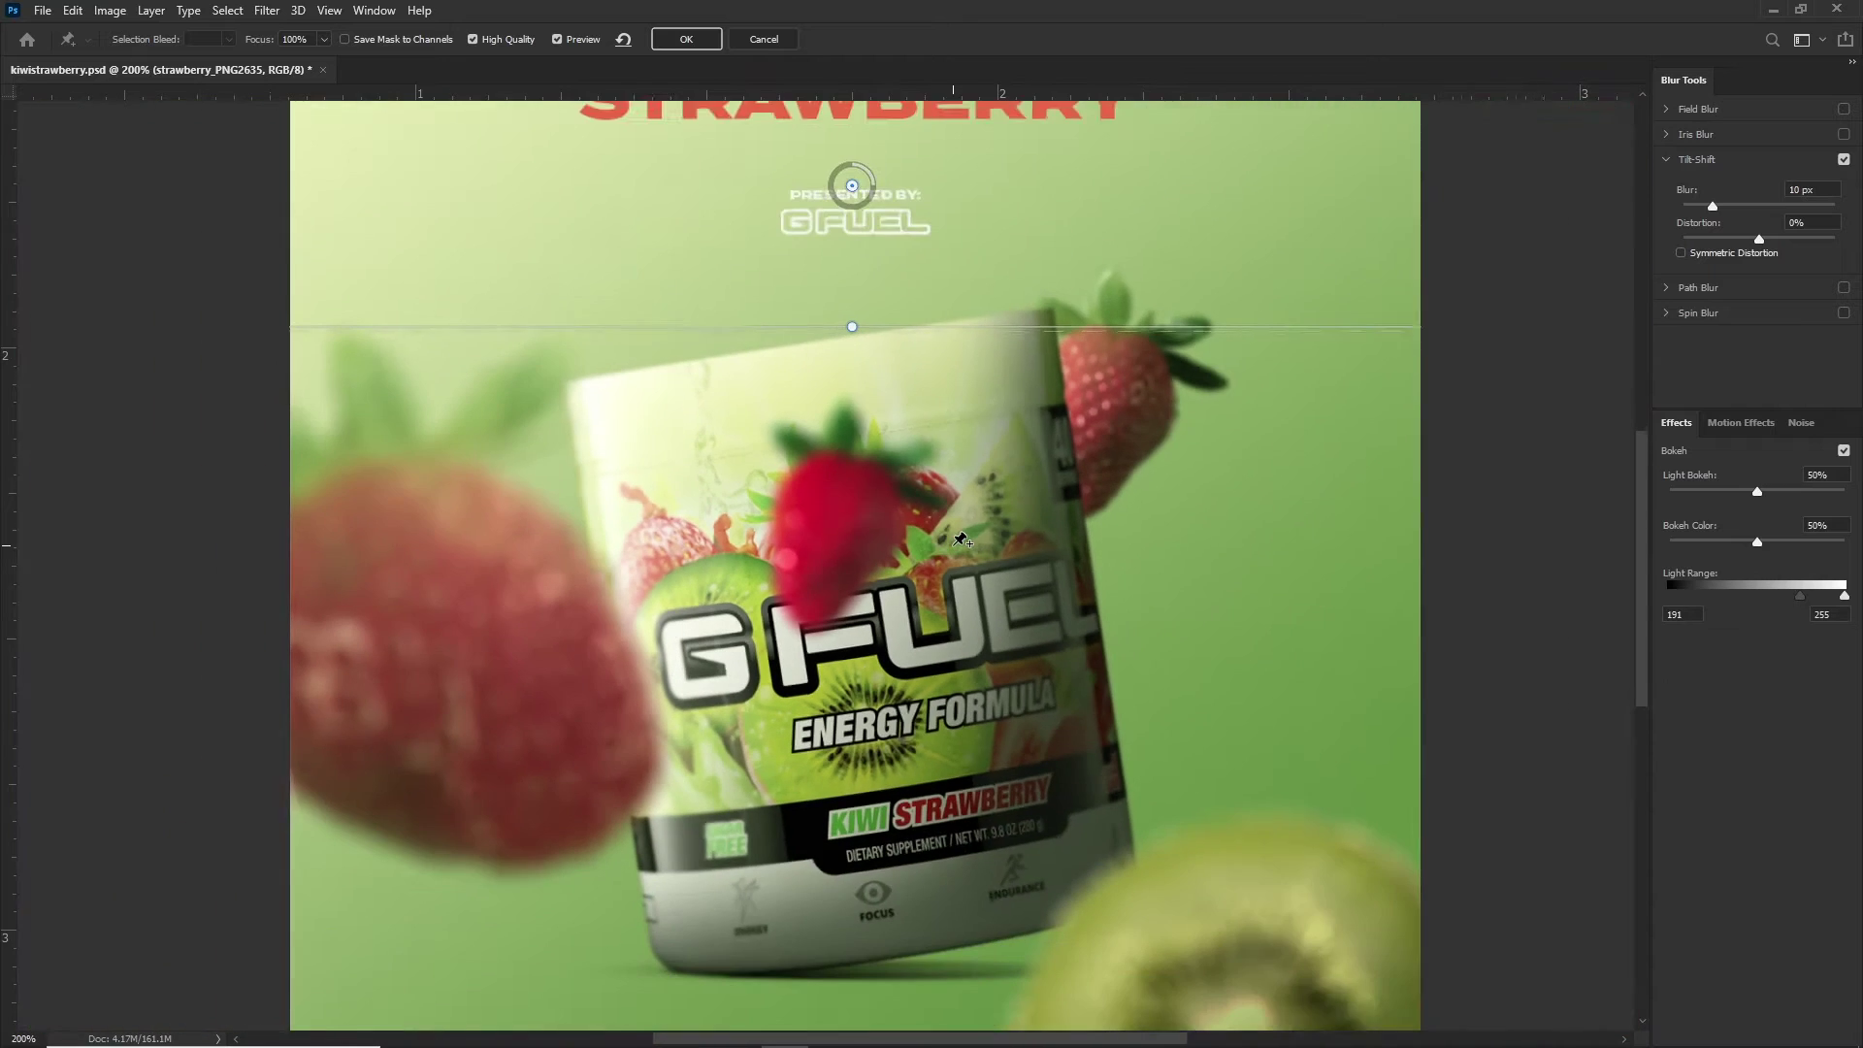
scroll(960, 539, down, 2)
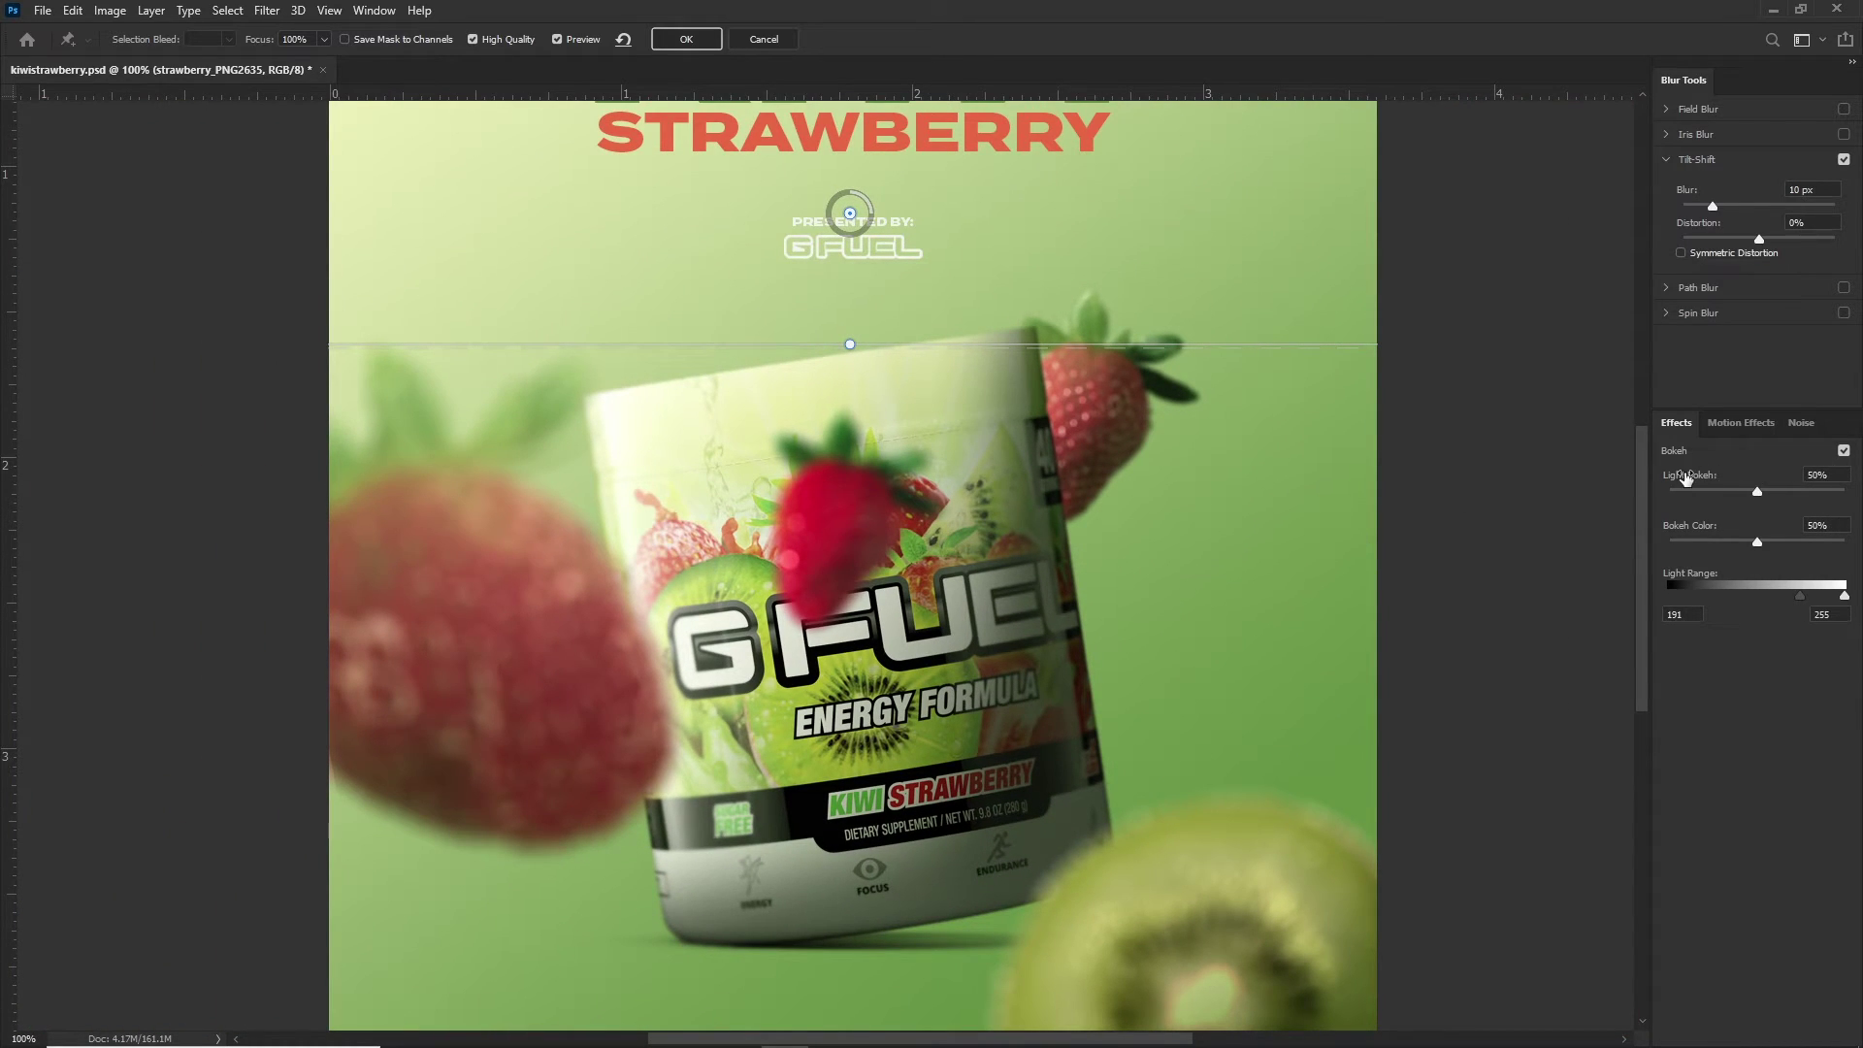
Fine-tune the bokeh sliders, settling Light Bokeh at 50% and raising Bokeh Color, then apply
drag(1758, 496, 1801, 495)
drag(1759, 544, 1815, 550)
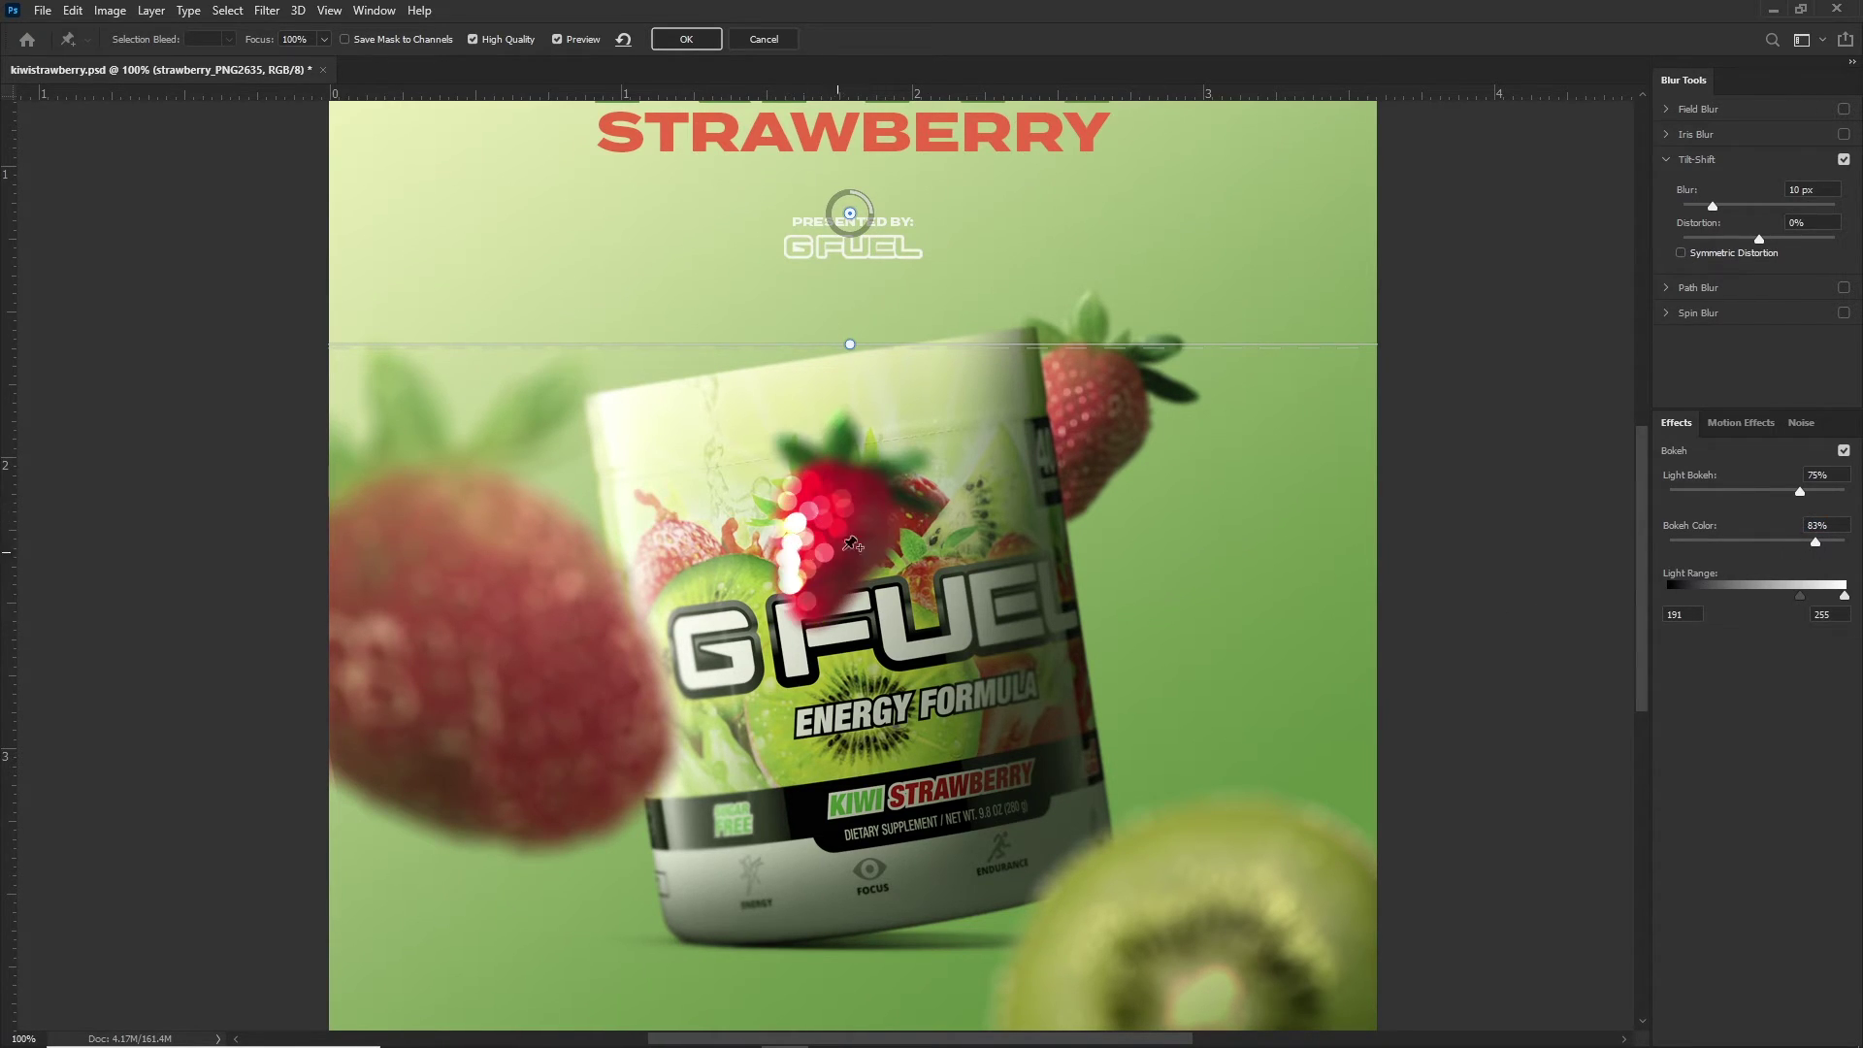
mouse_move(1815, 542)
mouse_down()
mouse_move(1785, 541)
mouse_move(1794, 493)
mouse_move(1758, 493)
mouse_move(1801, 546)
mouse_up()
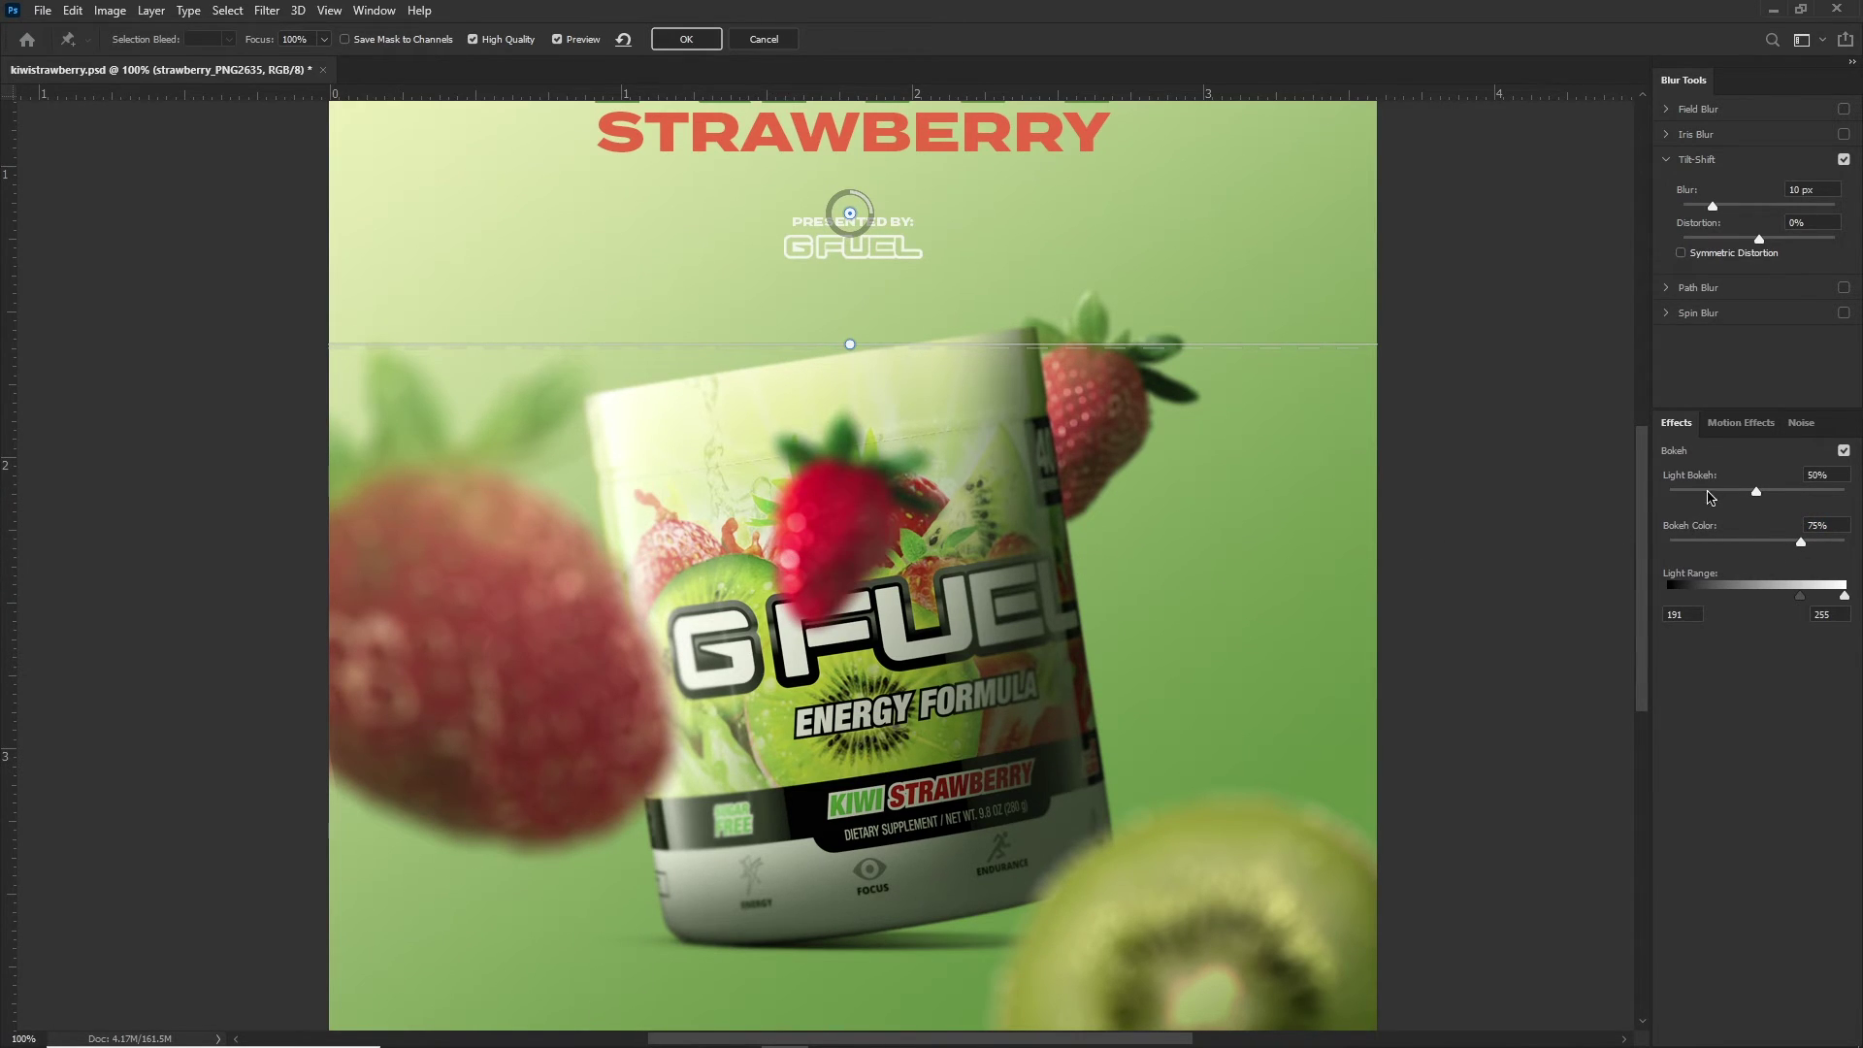
drag(1756, 492, 1815, 493)
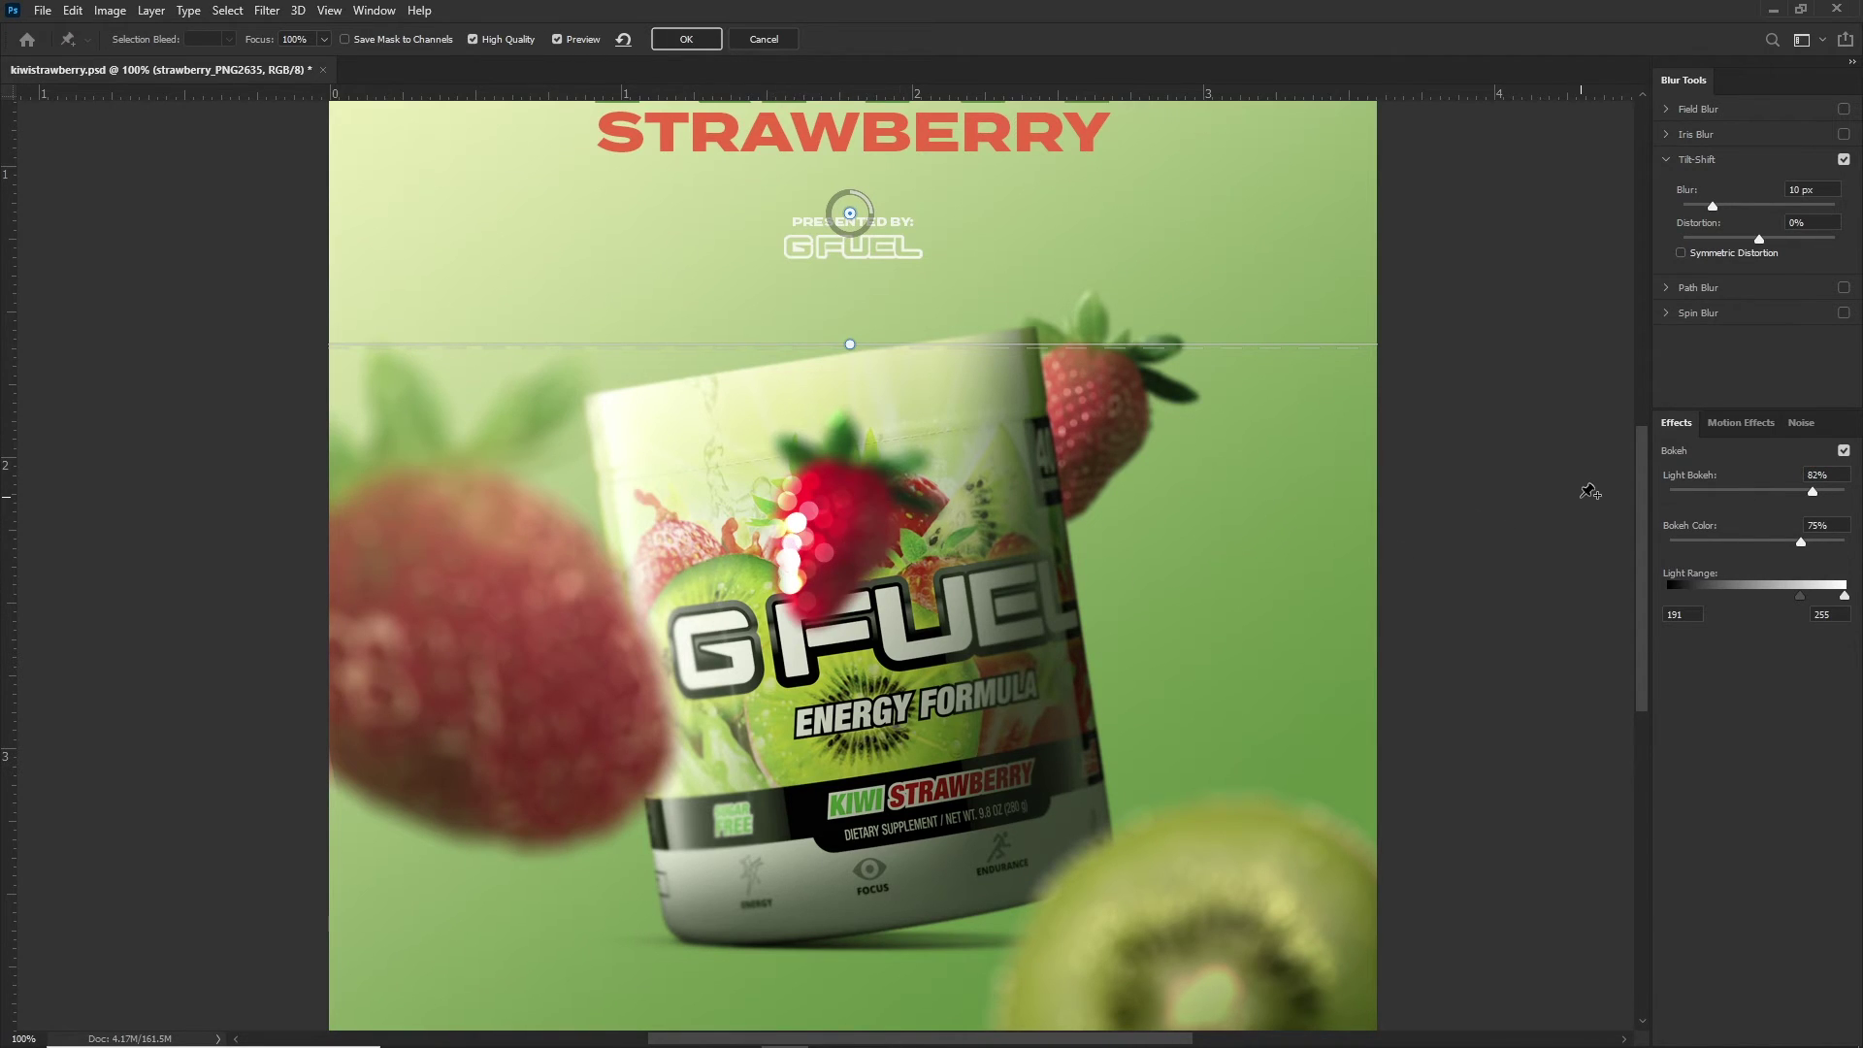
click(1747, 492)
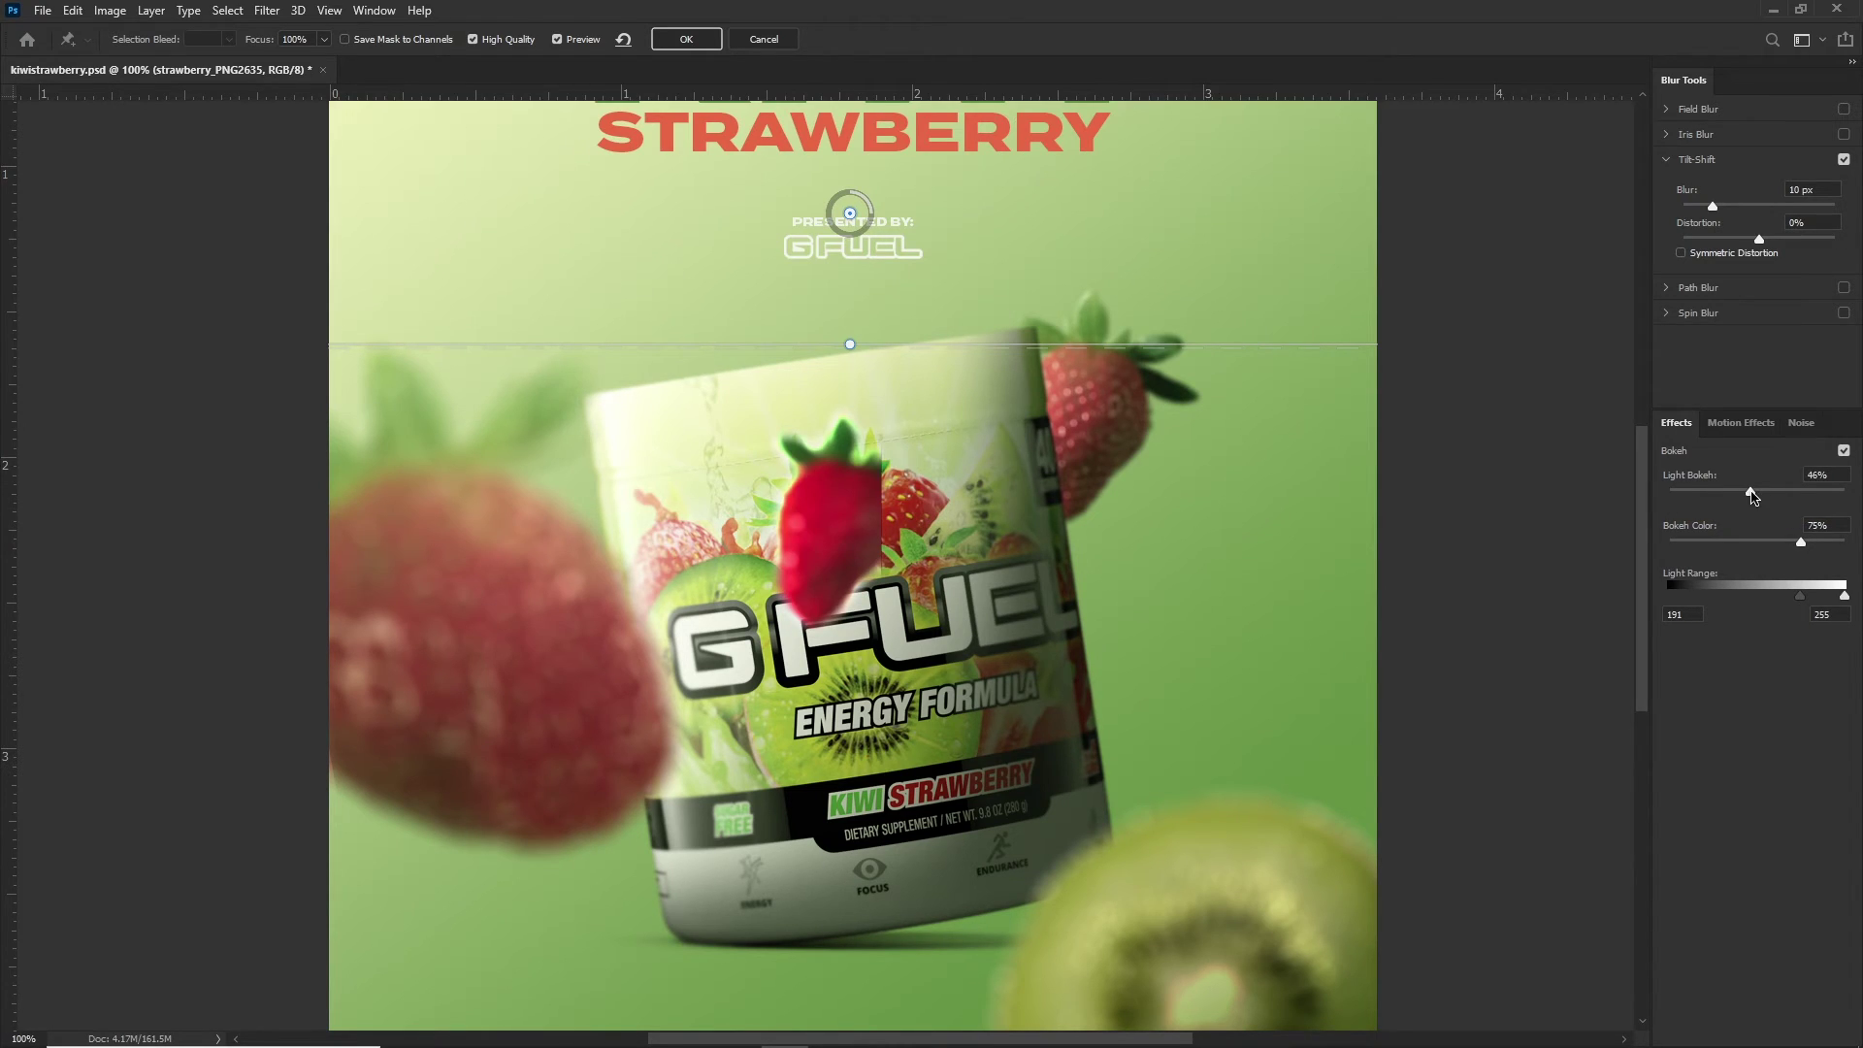
drag(1757, 495, 1759, 493)
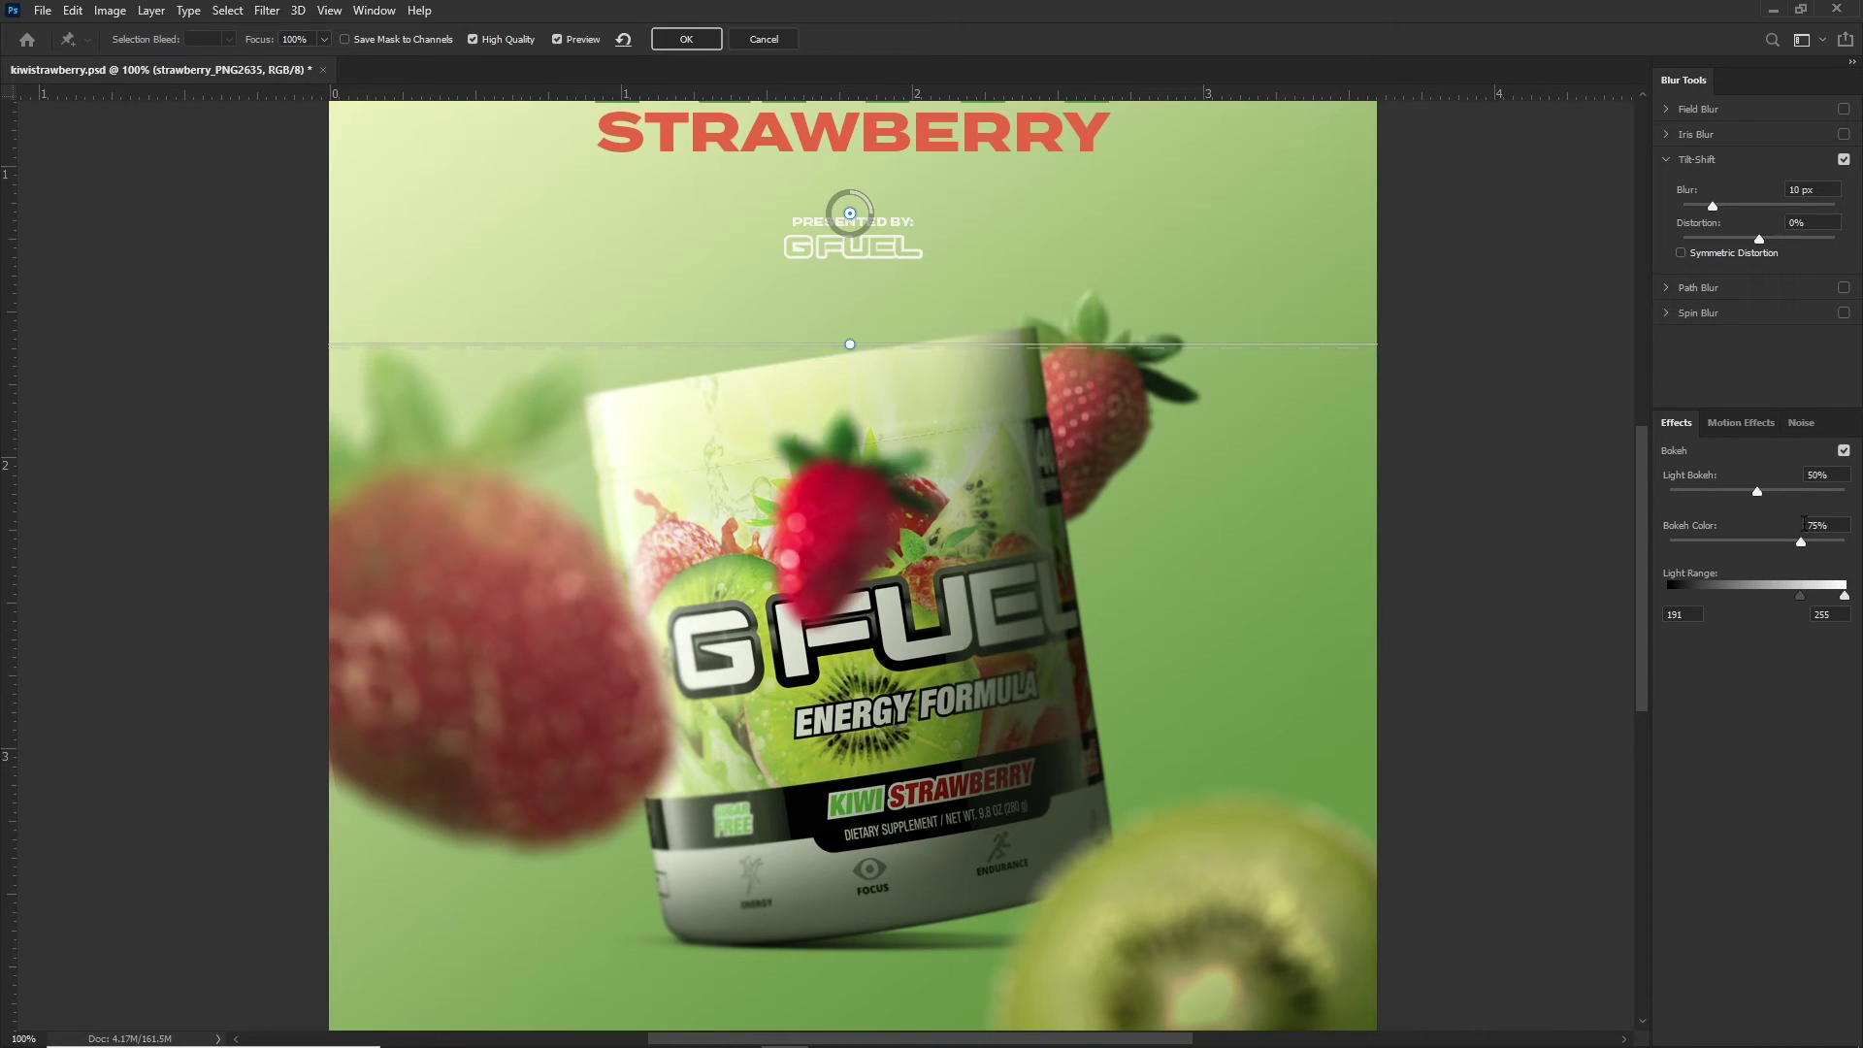
click(1808, 545)
click(684, 39)
Move the blurred strawberry toward the top-right corner, then back onto the can
key(ctrl+minus)
drag(978, 631, 1102, 376)
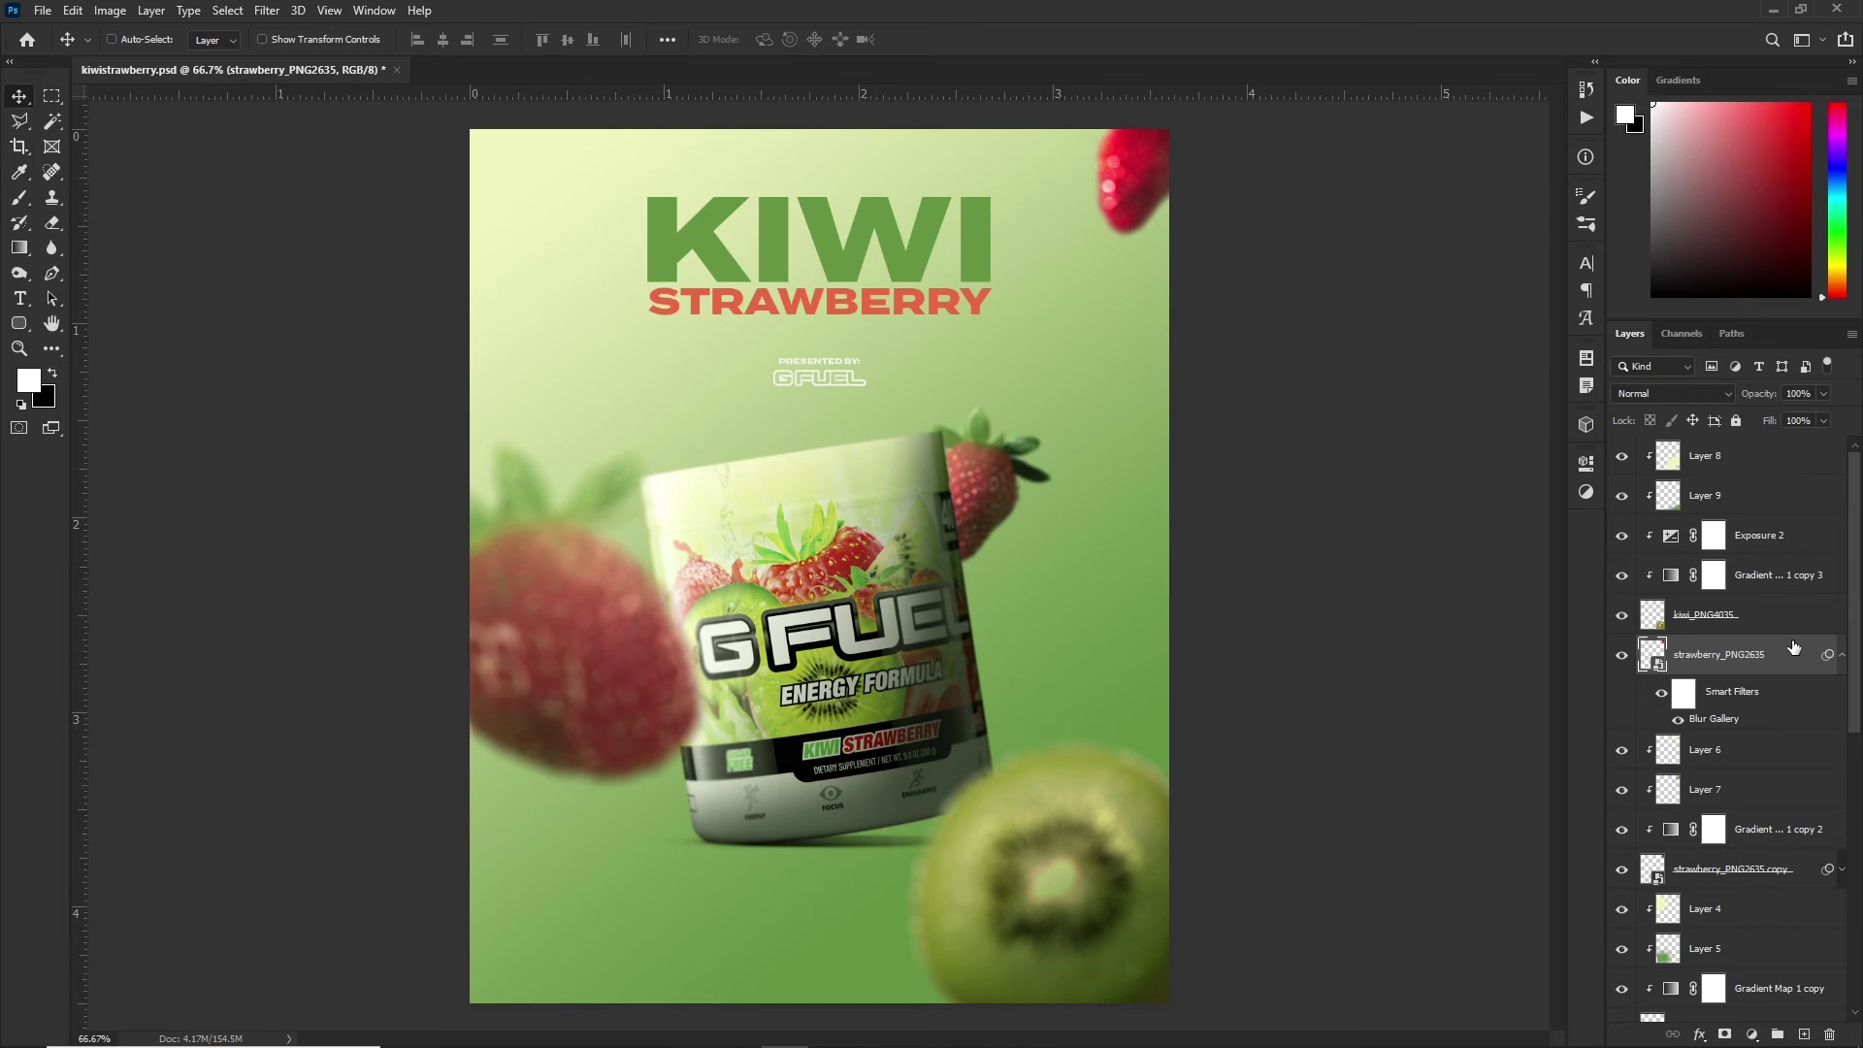
drag(1213, 408, 956, 723)
Rotate the strawberry slightly with Ctrl+T and nudge it into place on the tub
key(ctrl+t)
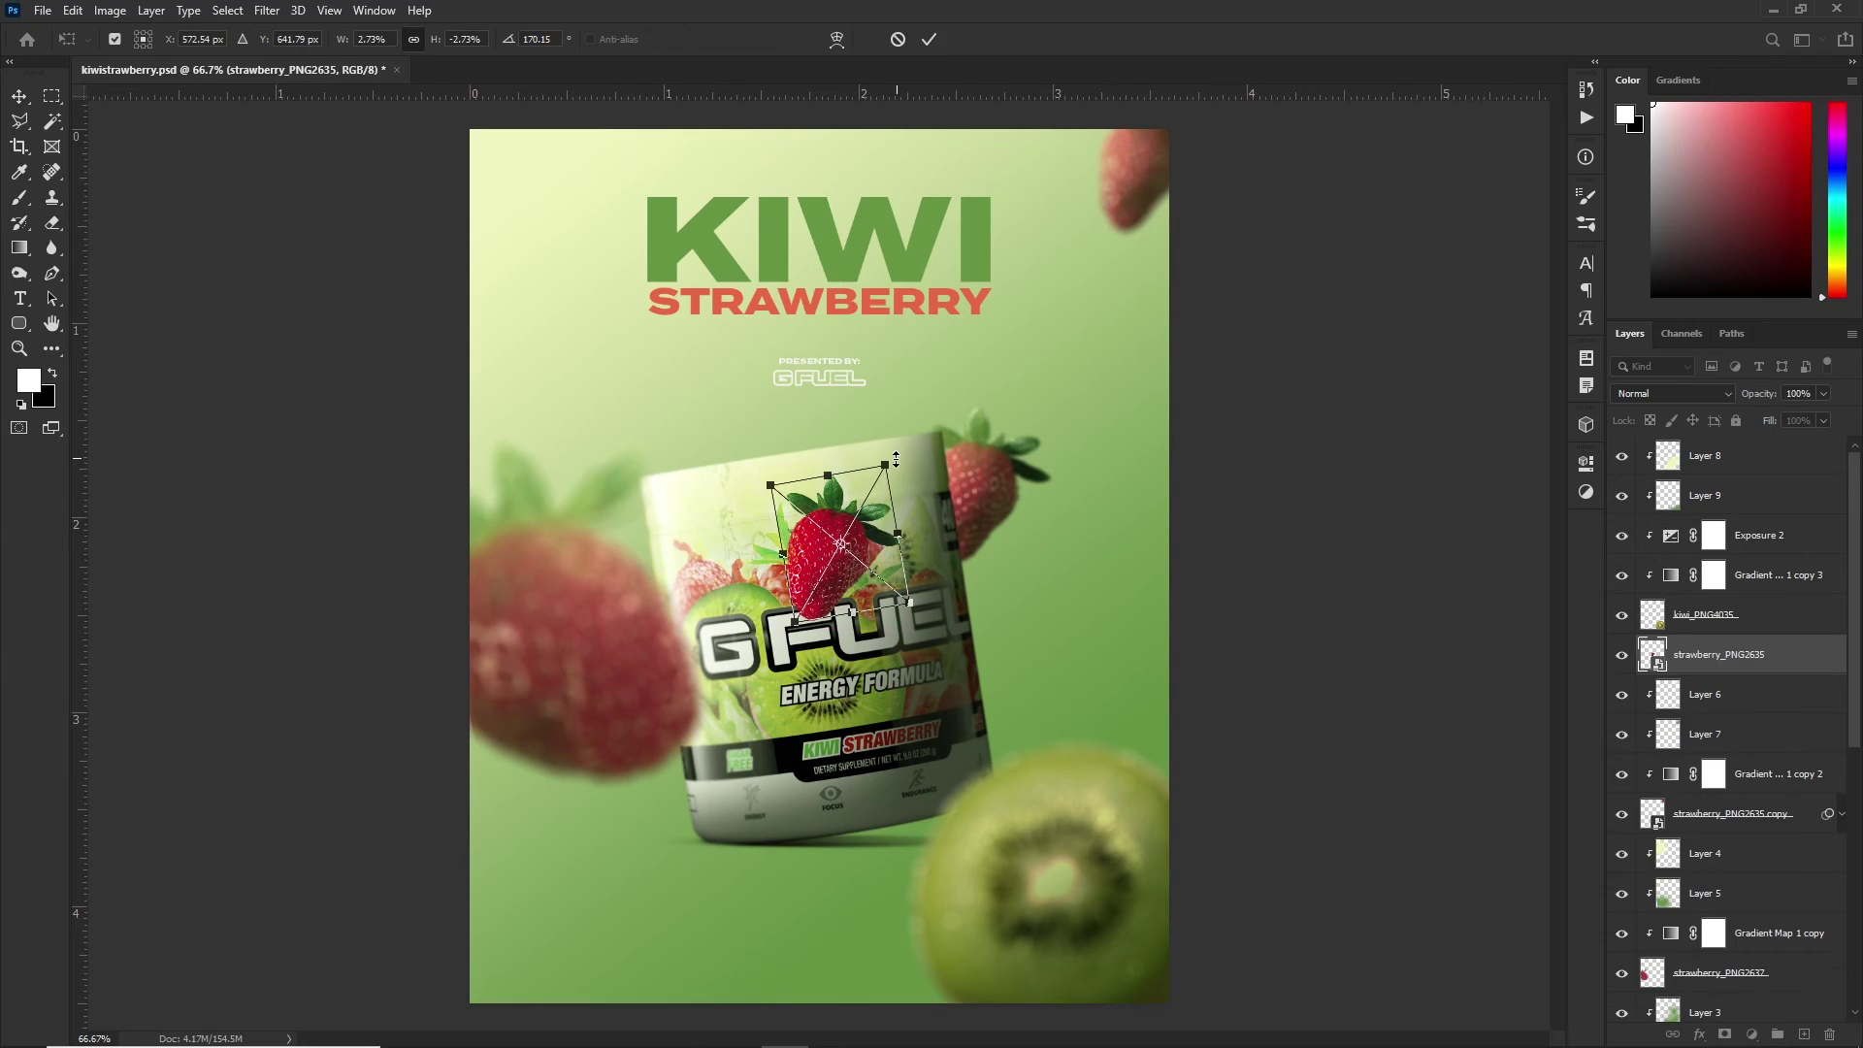
drag(999, 402, 941, 347)
click(928, 39)
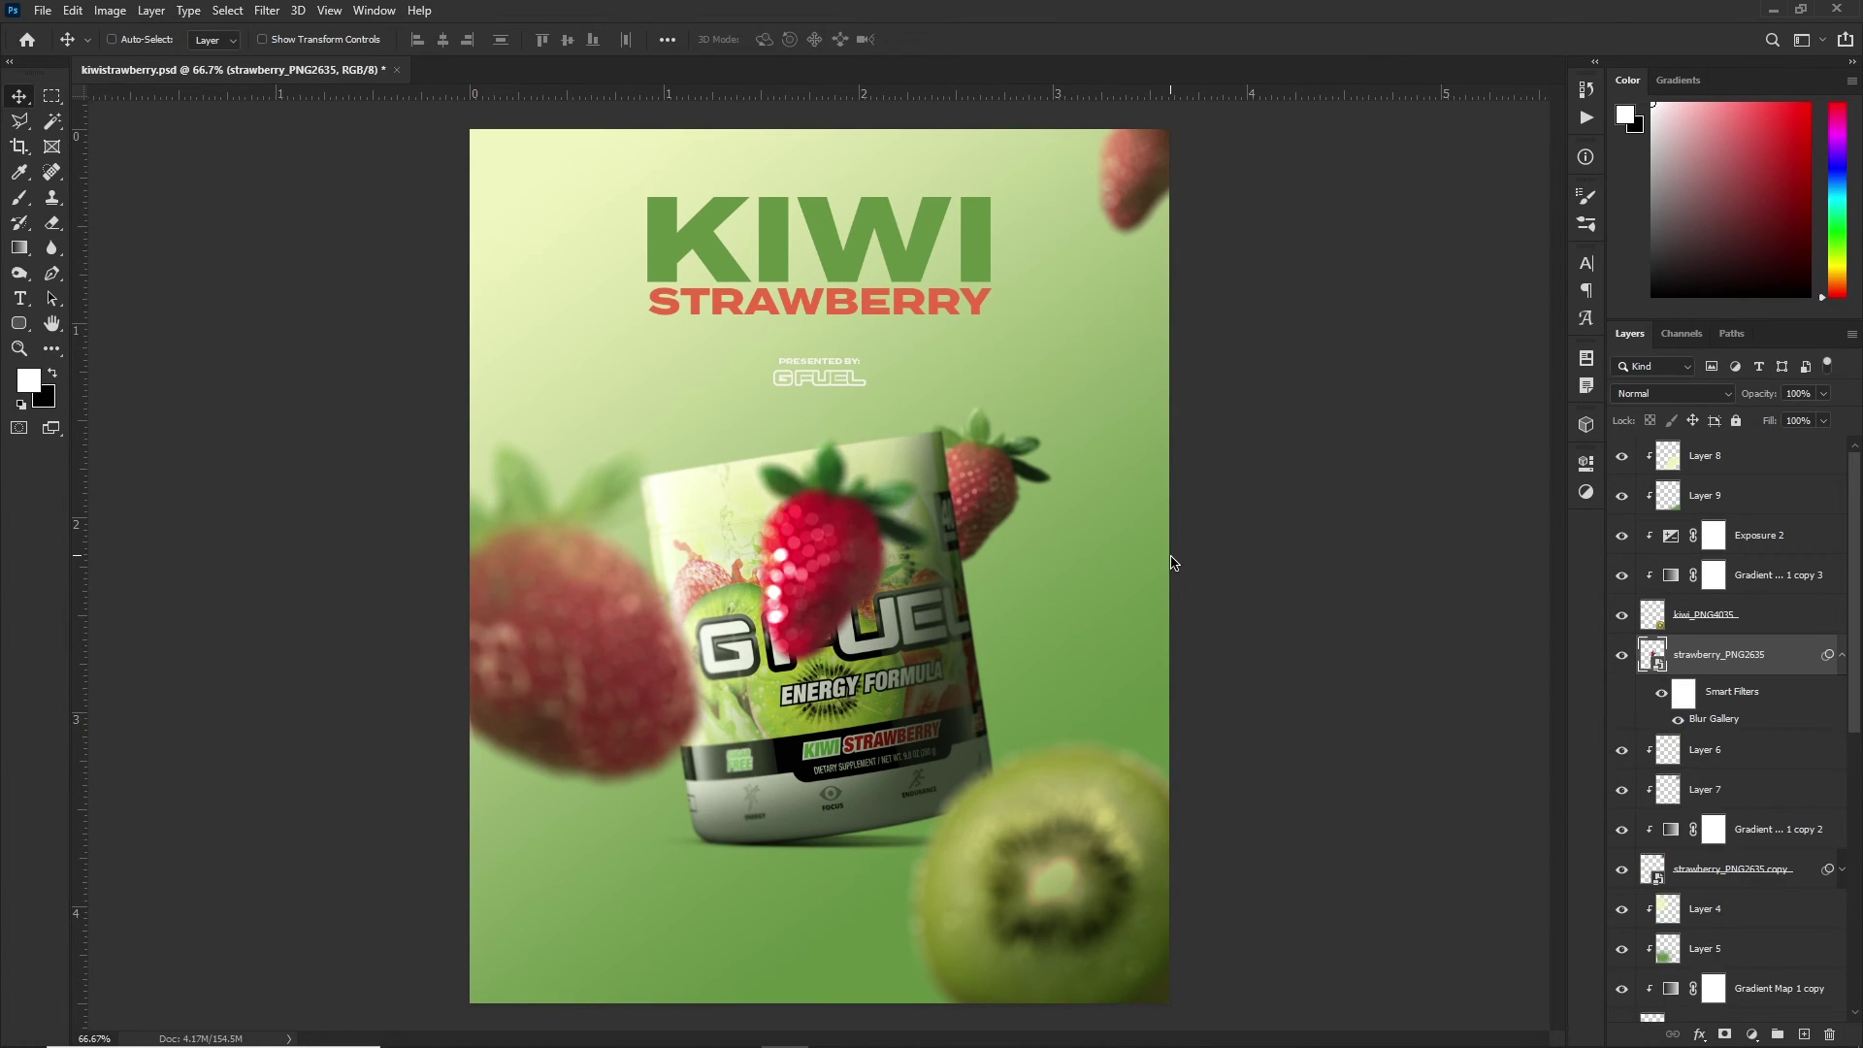
drag(825, 601, 834, 563)
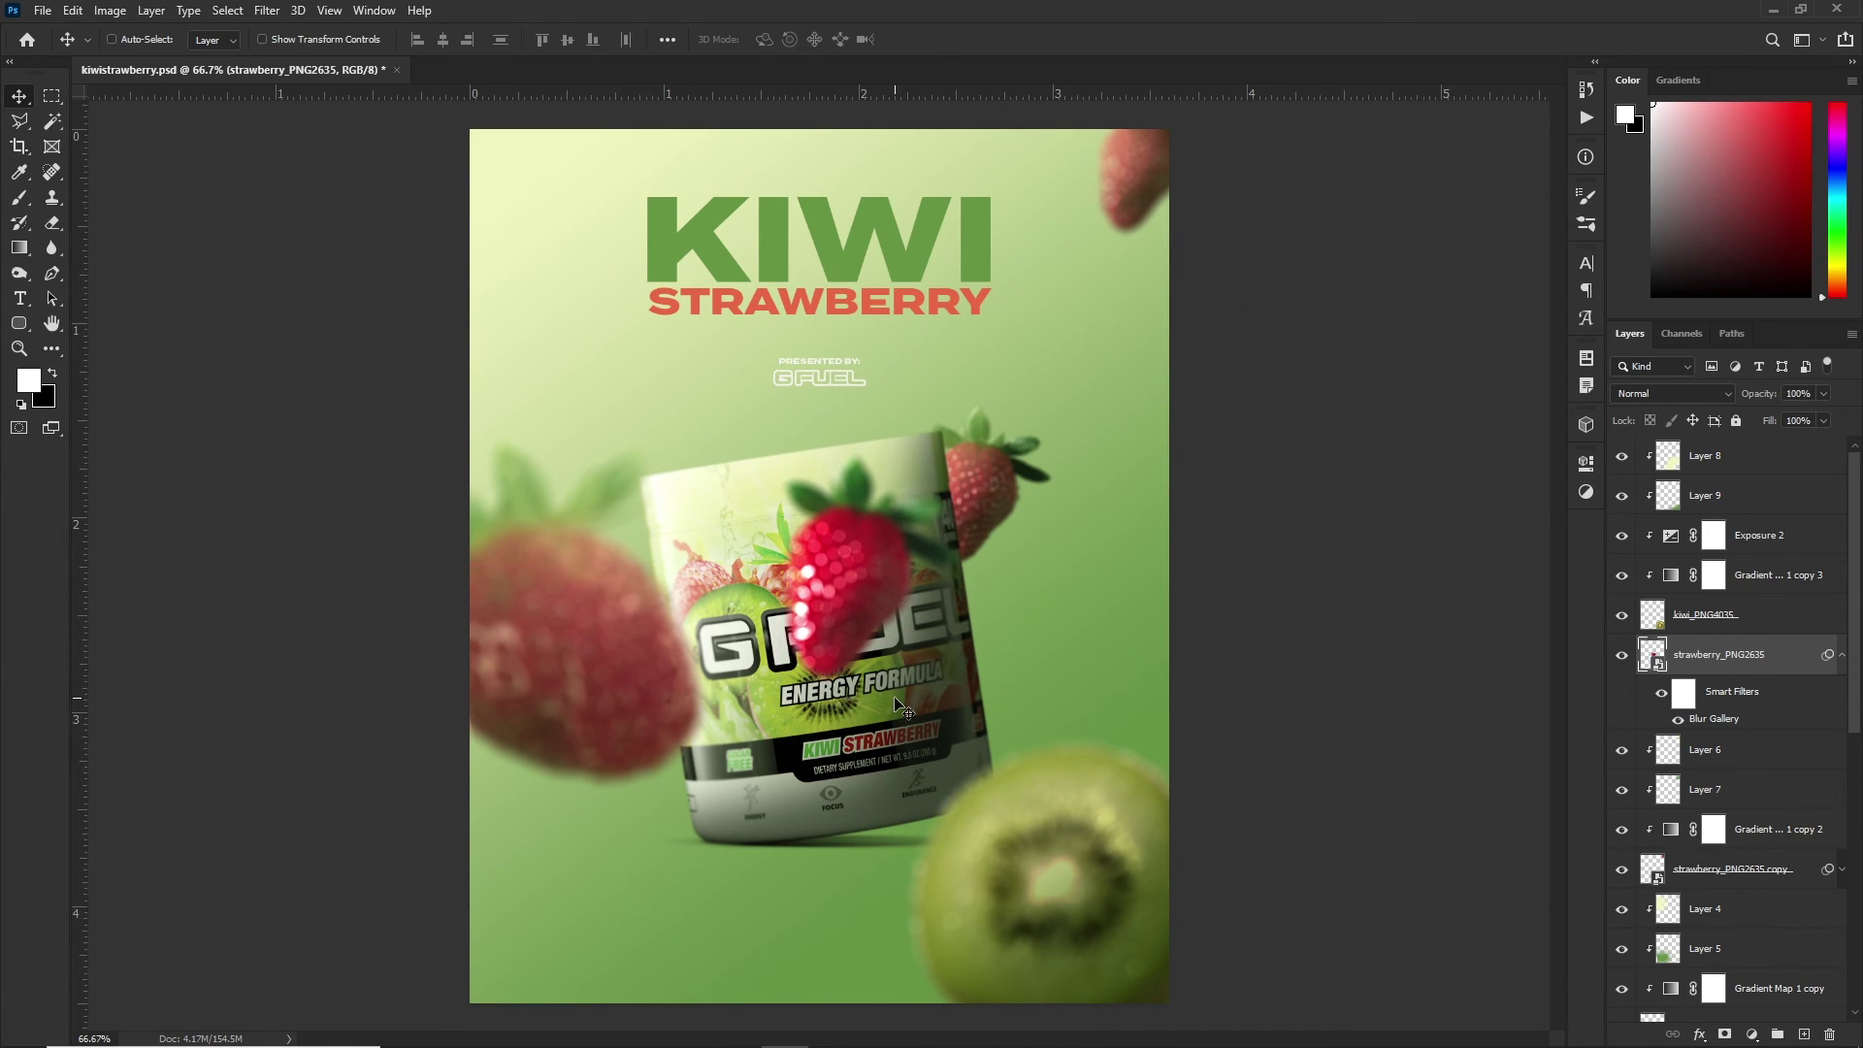